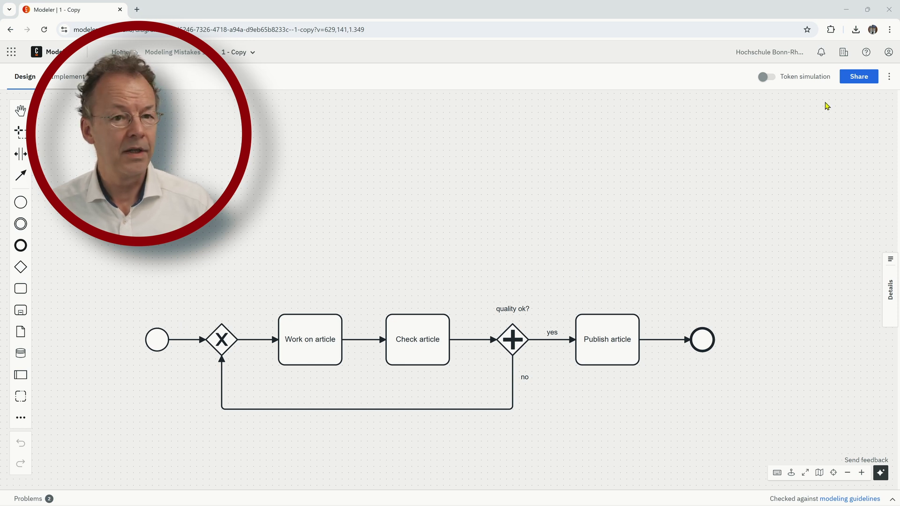
Run a token simulation at normal speed from the start event, then return to modeling
{"action": "left_click", "coordinate": [764, 78]}
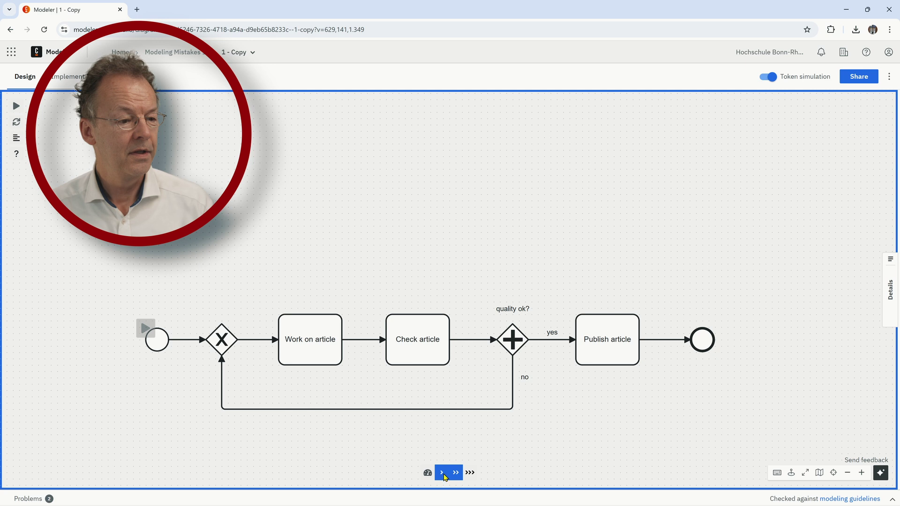
{"action": "left_click", "coordinate": [445, 474]}
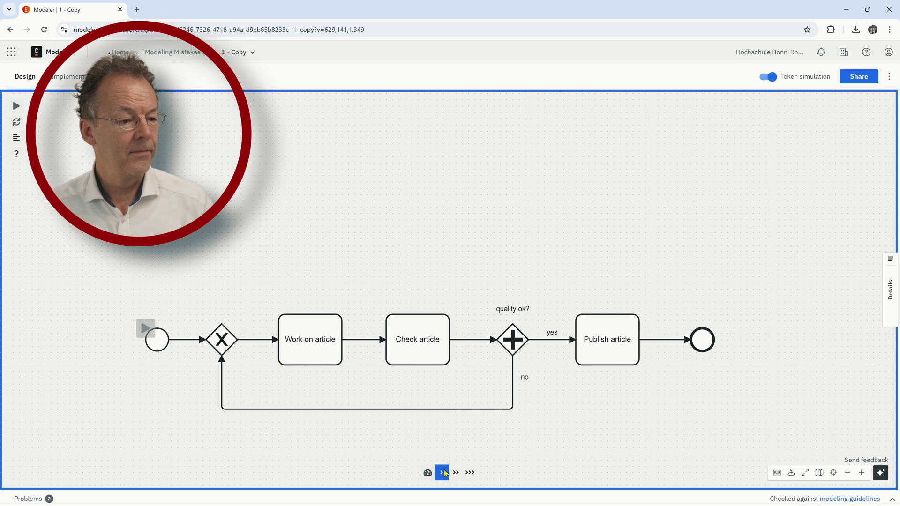
{"action": "left_click", "coordinate": [145, 328]}
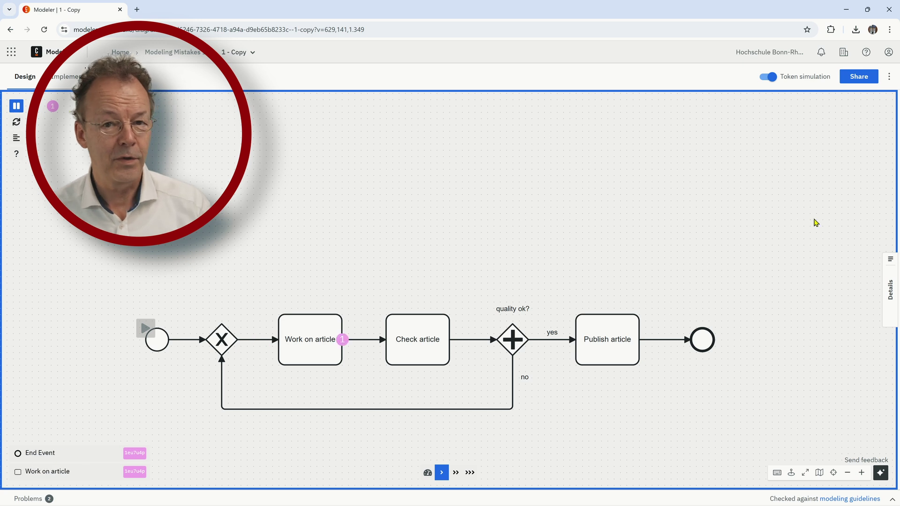
{"action": "left_click", "coordinate": [768, 78]}
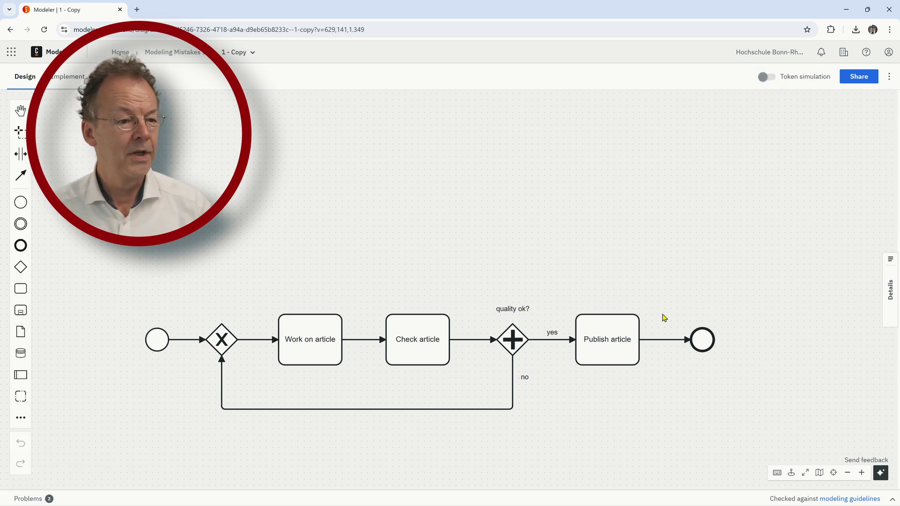
Change the quality ok? gateway from parallel to exclusive and turn token simulation back on
{"action": "left_click", "coordinate": [510, 342]}
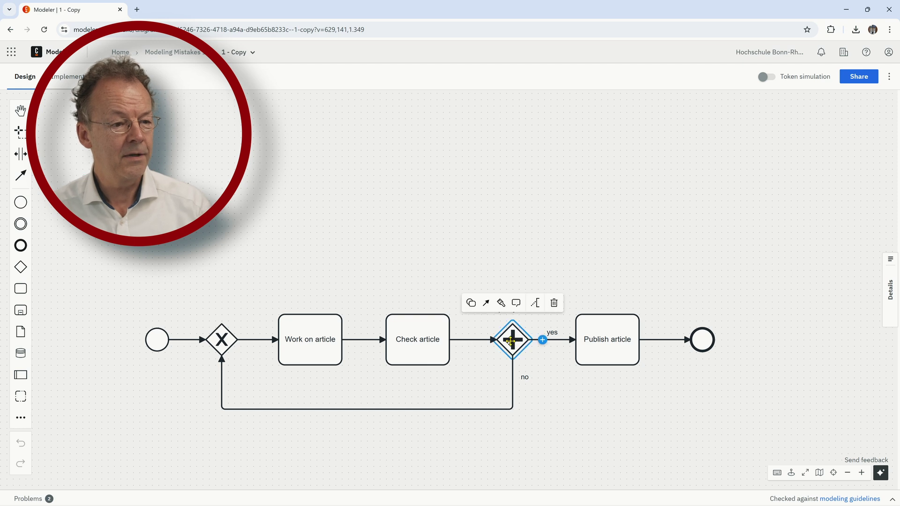
{"action": "left_click", "coordinate": [472, 302]}
{"action": "left_click", "coordinate": [492, 345]}
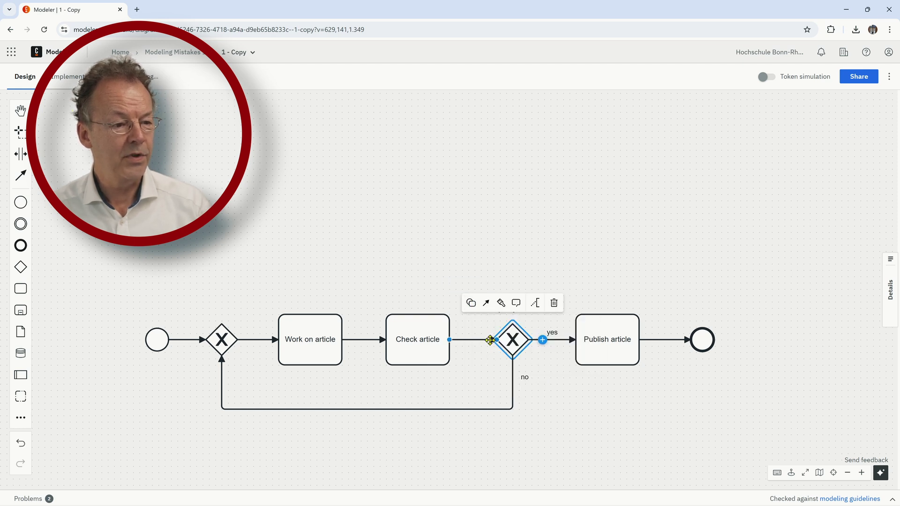
{"action": "left_click", "coordinate": [624, 431]}
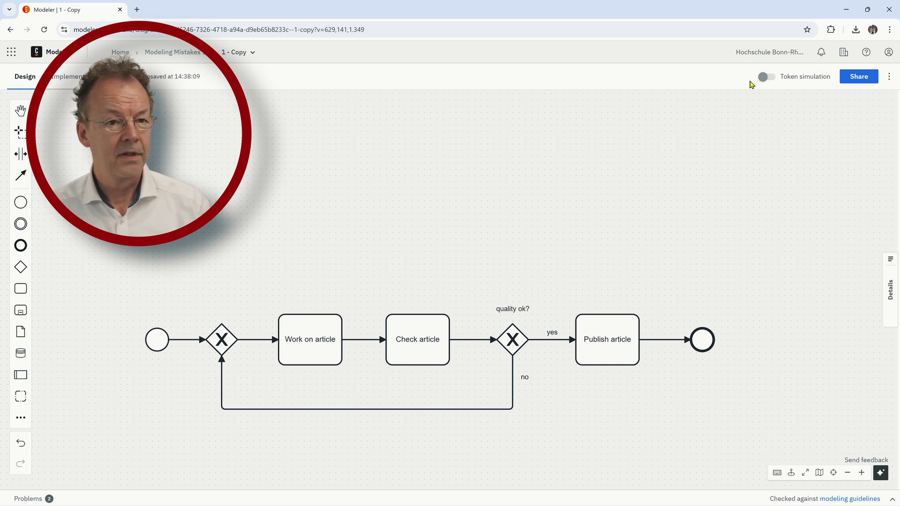
{"action": "left_click", "coordinate": [766, 77]}
Start tokens at the start event, routing the quality ok? decision down the no loop
{"action": "left_click", "coordinate": [146, 328]}
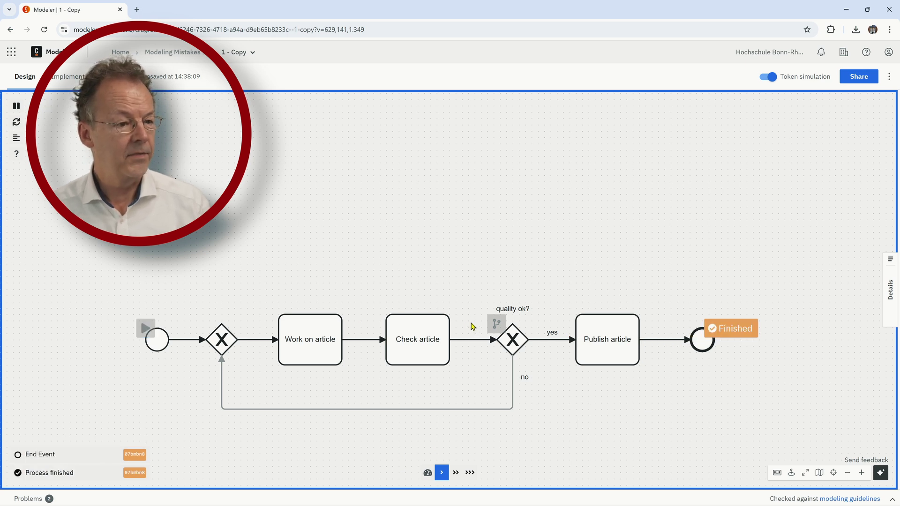
{"action": "left_click", "coordinate": [496, 324]}
{"action": "left_click", "coordinate": [145, 326]}
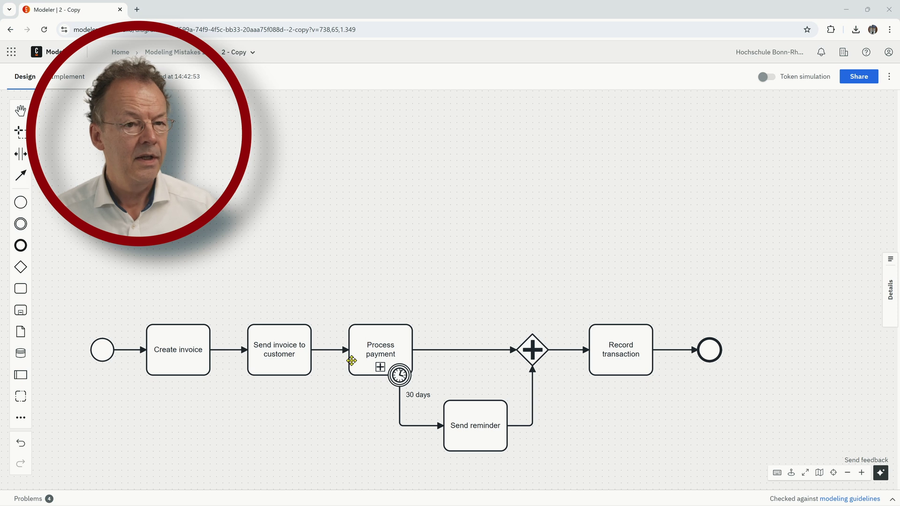
Turn on token simulation for the invoice diagram and start a token at its start event
{"action": "left_click", "coordinate": [763, 78]}
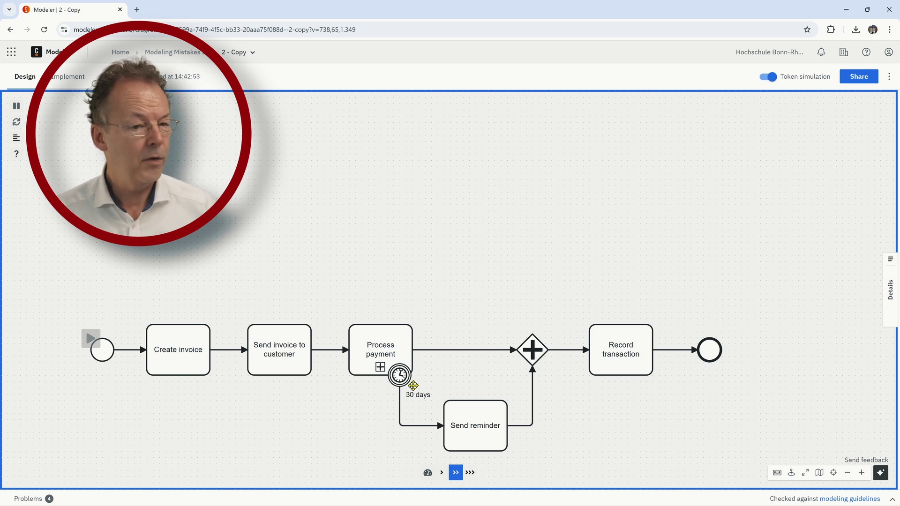
{"action": "mouse_move", "coordinate": [491, 442]}
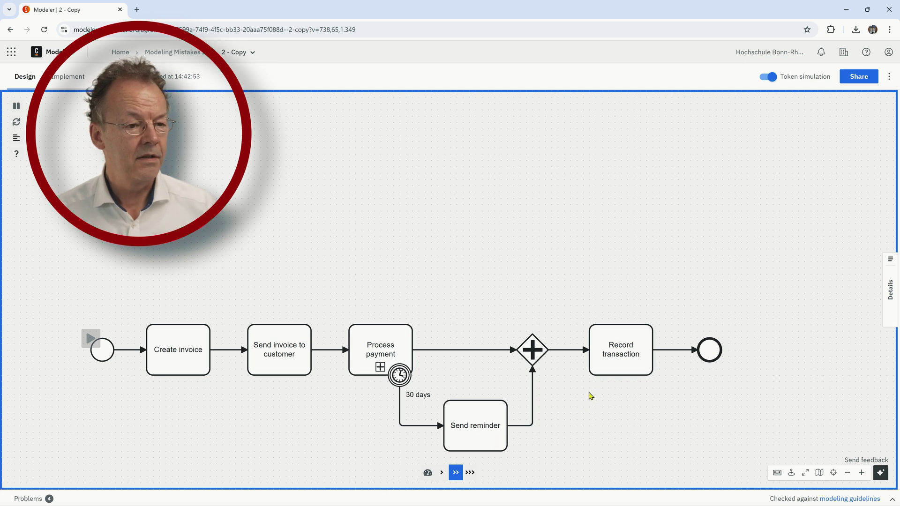
{"action": "mouse_move", "coordinate": [623, 380]}
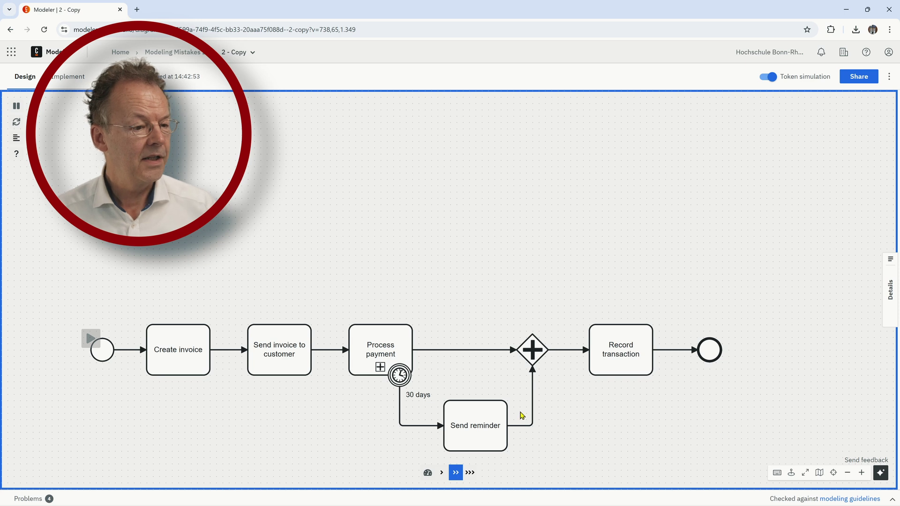
{"action": "left_click", "coordinate": [91, 340]}
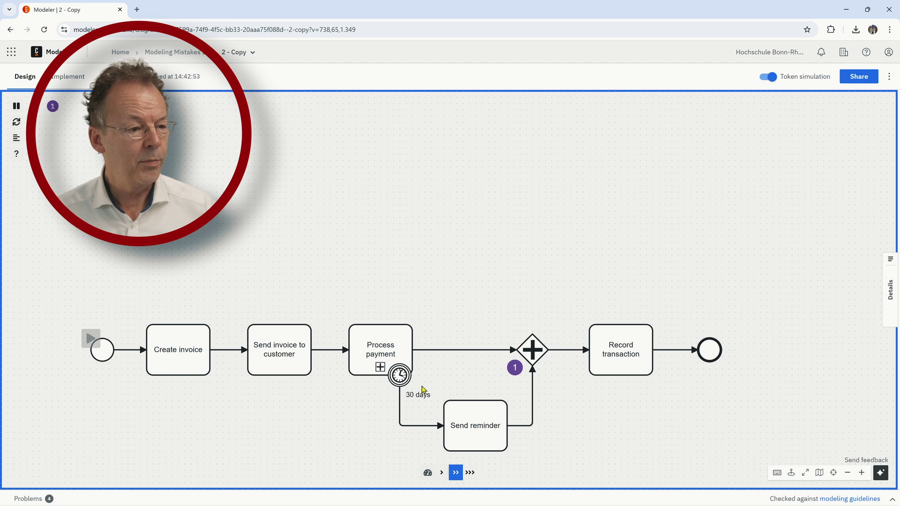
{"action": "mouse_move", "coordinate": [467, 421]}
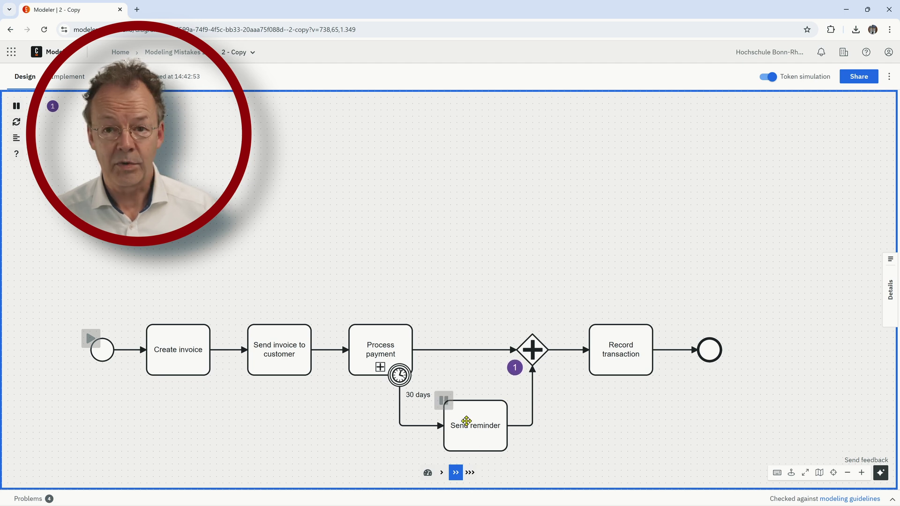
Restart the simulation with a fresh token and fire the 30 days timer on Process payment
{"action": "left_click", "coordinate": [767, 77]}
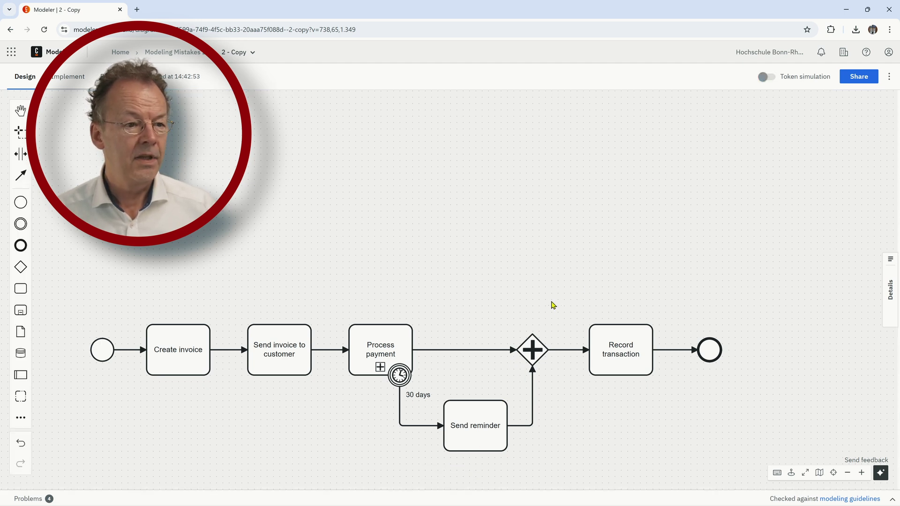
{"action": "left_click", "coordinate": [764, 76]}
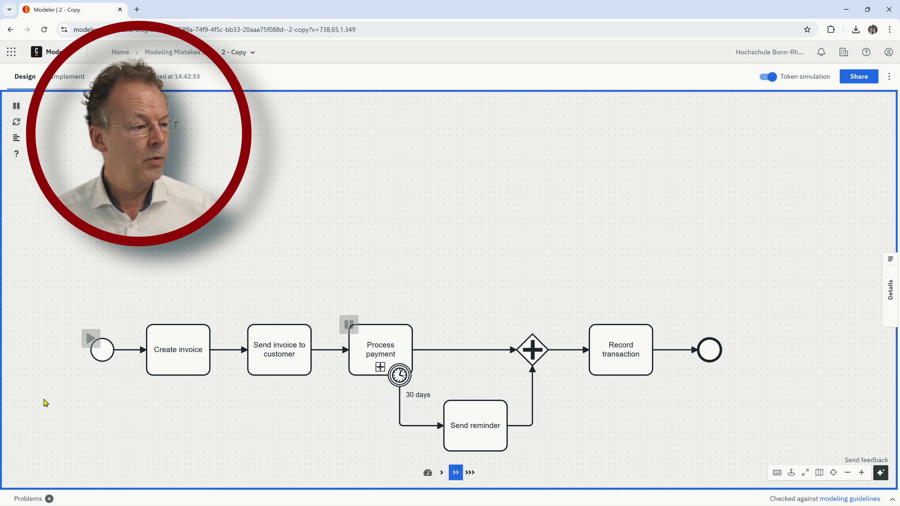
{"action": "left_click", "coordinate": [87, 338]}
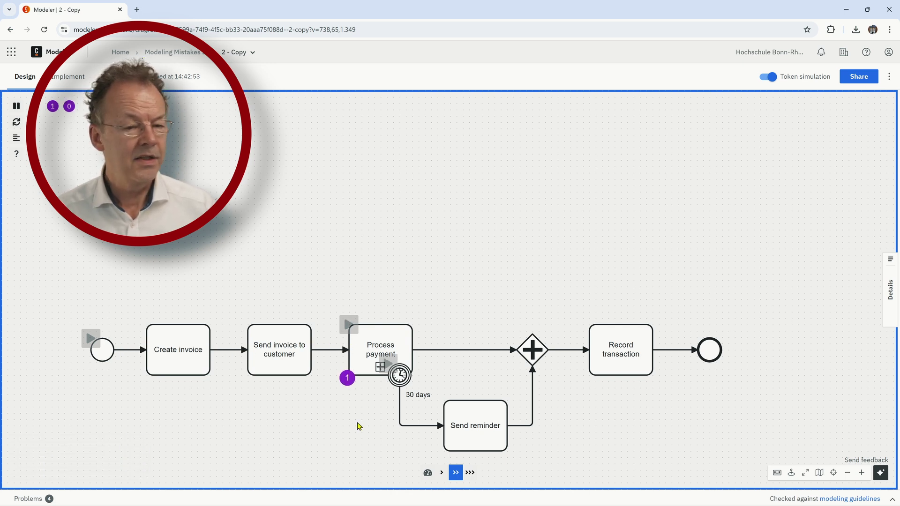
{"action": "left_click", "coordinate": [388, 366]}
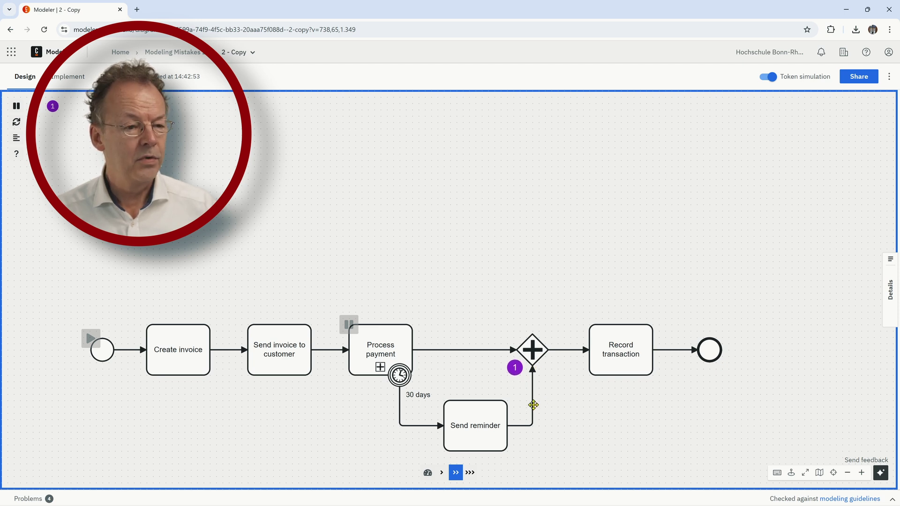
Leave simulation and change the 30 days timer on Process payment to a non-interrupting timer boundary event
{"action": "left_click", "coordinate": [768, 76]}
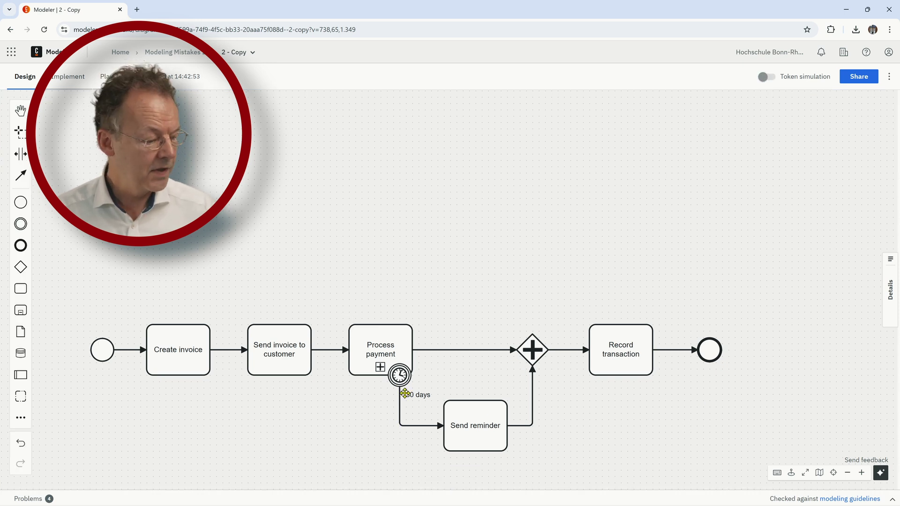
{"action": "left_click", "coordinate": [400, 374]}
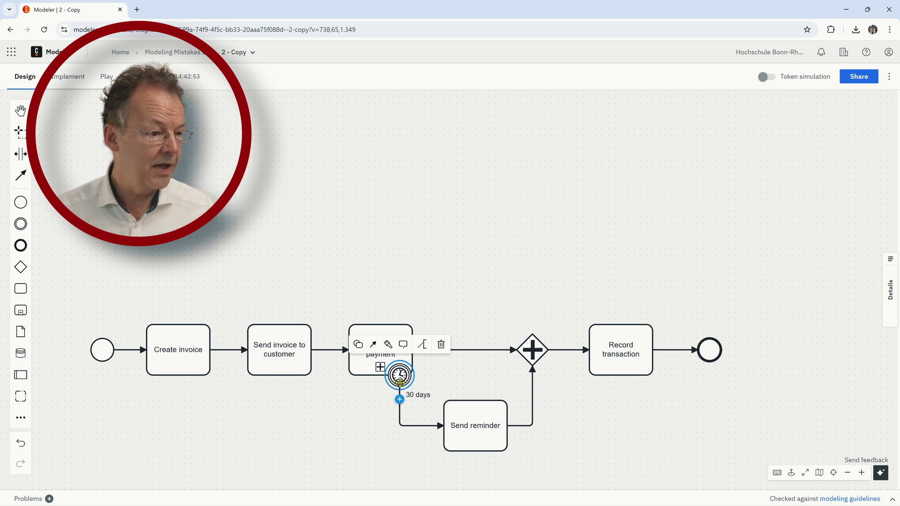
{"action": "left_click", "coordinate": [359, 345]}
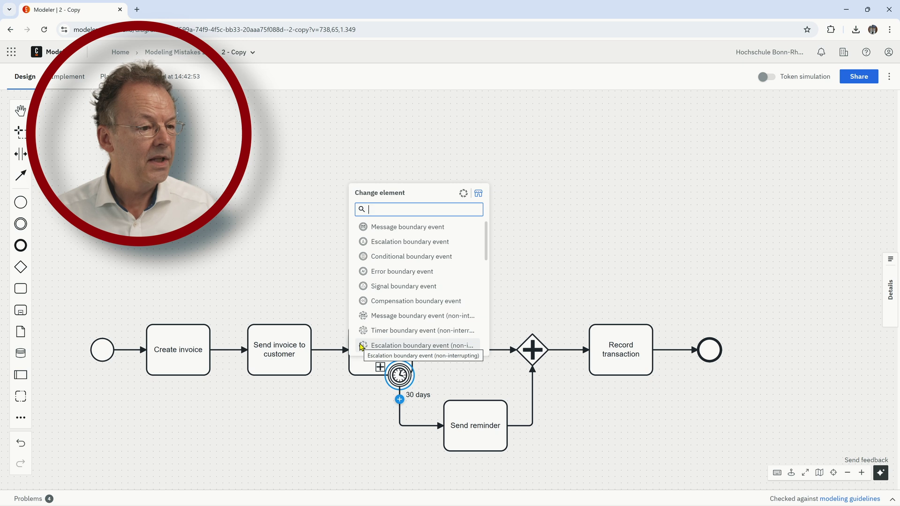
{"action": "left_click", "coordinate": [373, 332]}
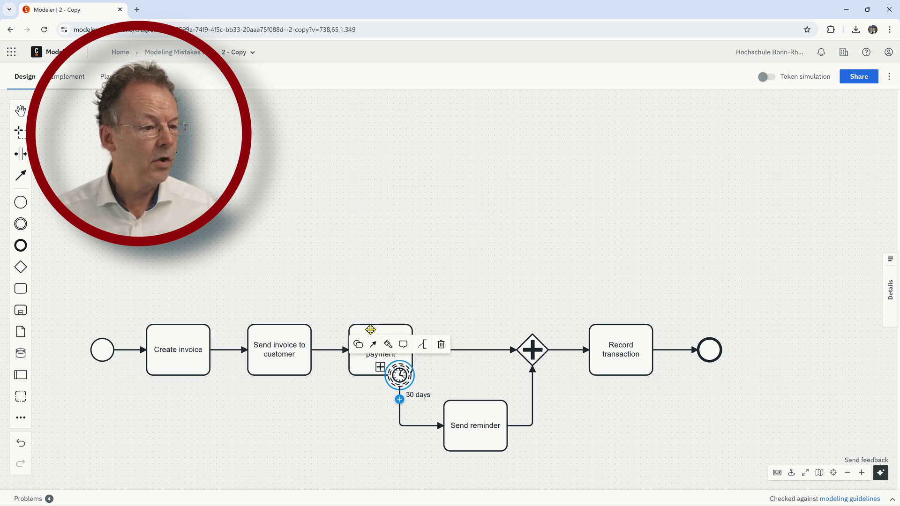
{"action": "left_click", "coordinate": [700, 461]}
{"action": "left_click", "coordinate": [396, 392]}
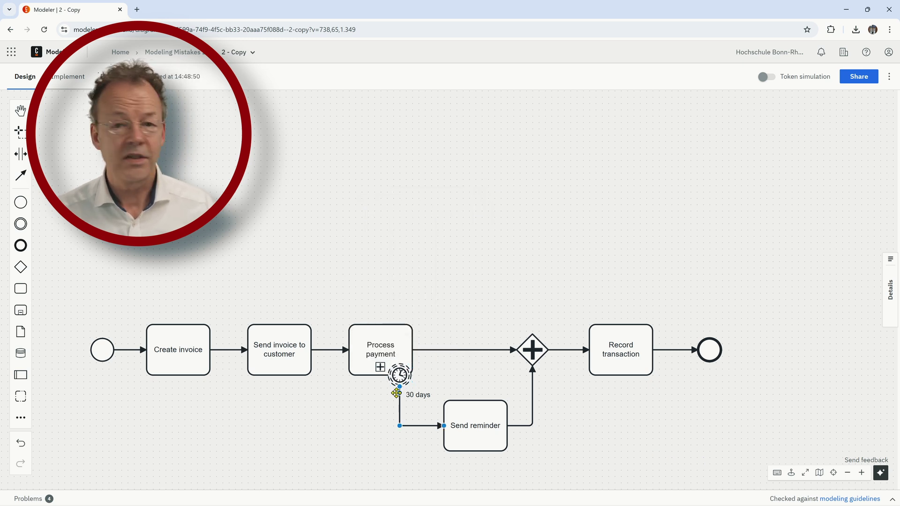
{"action": "left_click", "coordinate": [408, 389]}
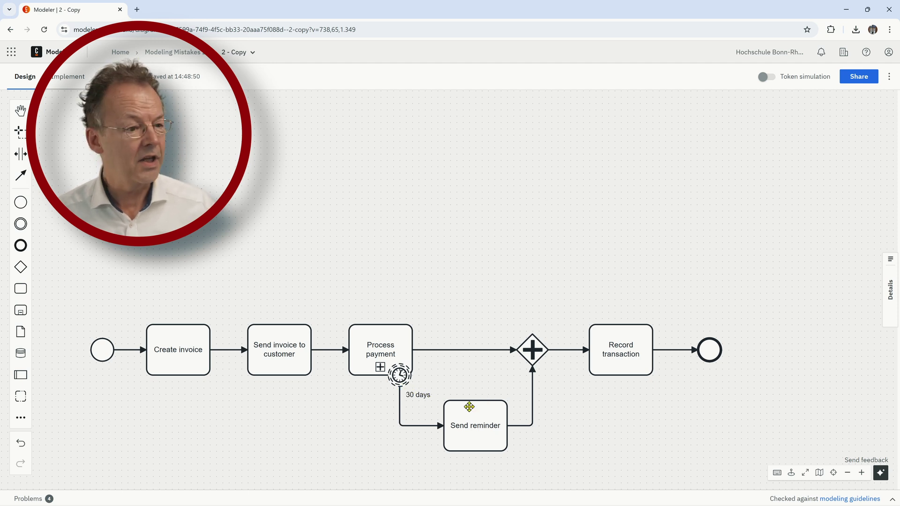
Simulate a token, fire the non-interrupting 30 days timer, then complete Process payment
{"action": "left_click", "coordinate": [768, 76]}
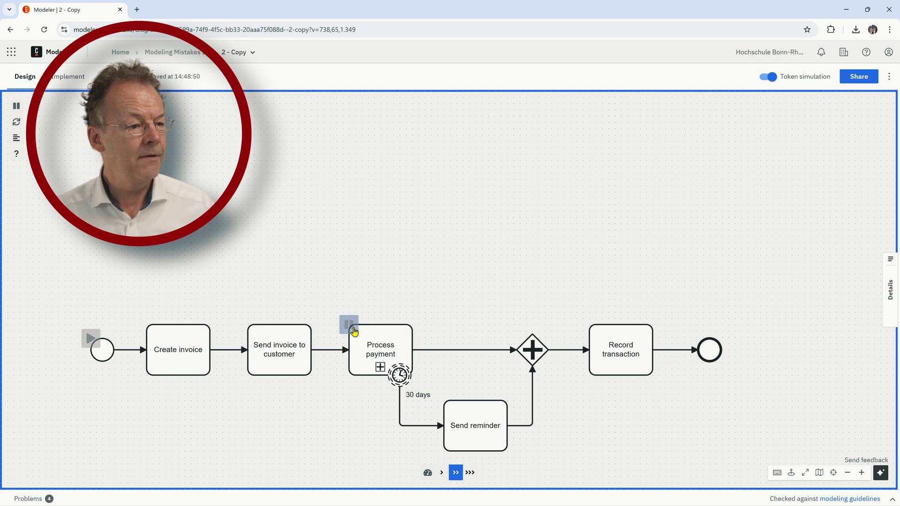
{"action": "left_click", "coordinate": [91, 338]}
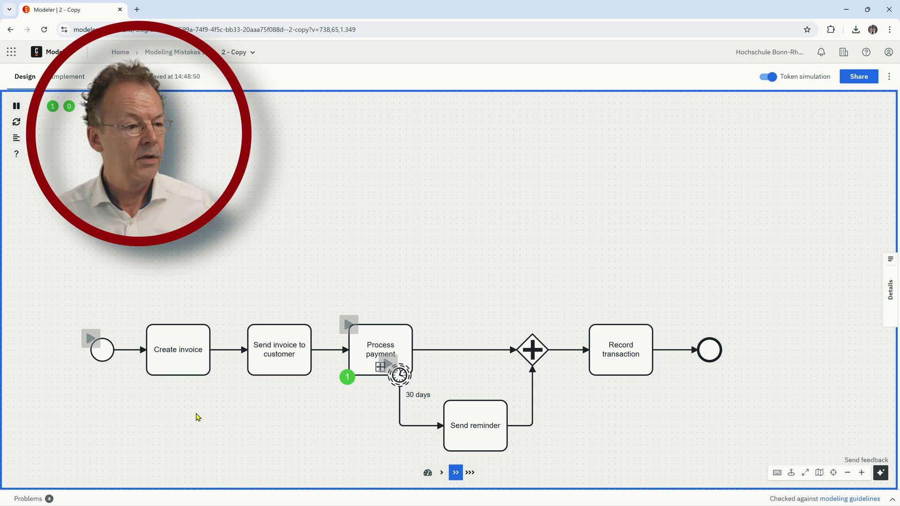
{"action": "left_click", "coordinate": [388, 362]}
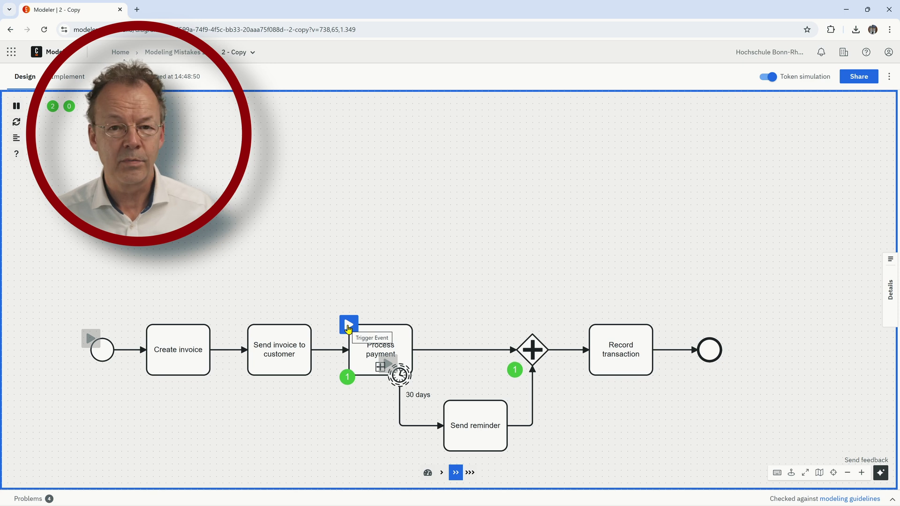
{"action": "left_click", "coordinate": [349, 327]}
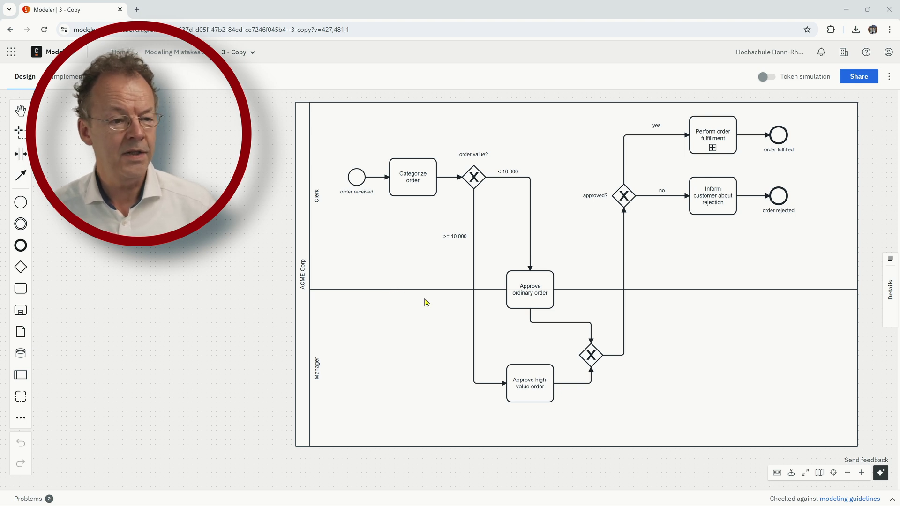
{"action": "left_click", "coordinate": [553, 322]}
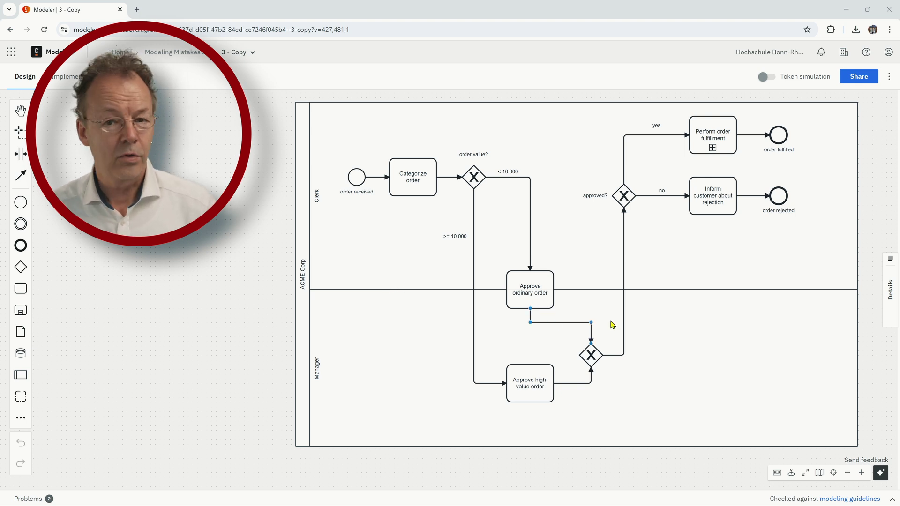
{"action": "left_click", "coordinate": [653, 368]}
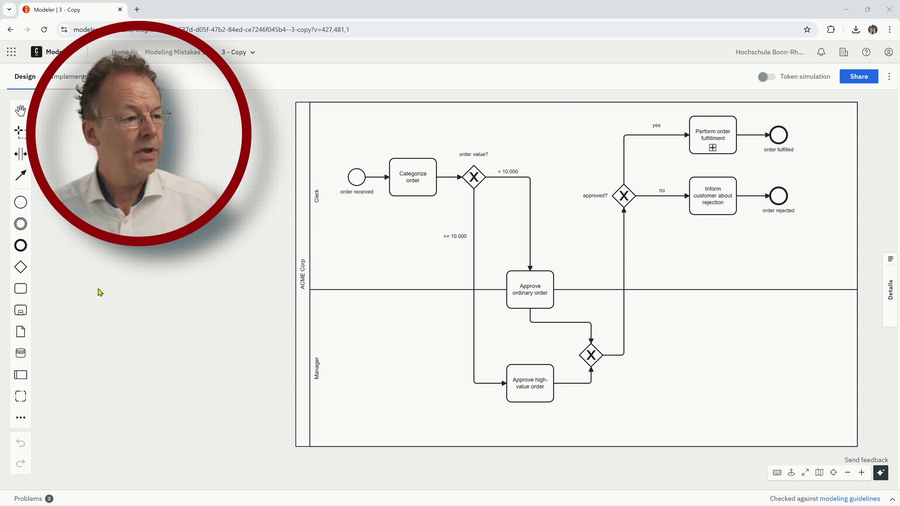
Add a lane below Manager in the ACME Corp pool and drag its top border up to enlarge it
{"action": "left_click", "coordinate": [296, 129]}
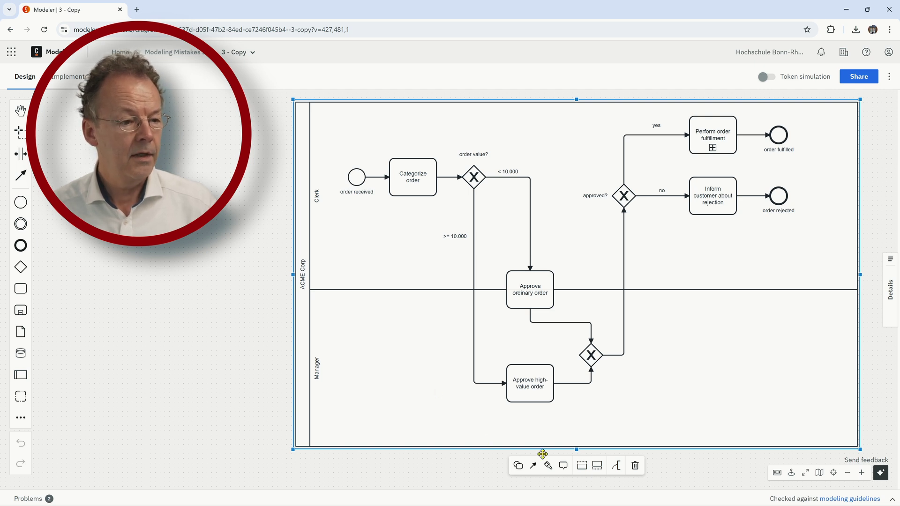
{"action": "left_click", "coordinate": [598, 466]}
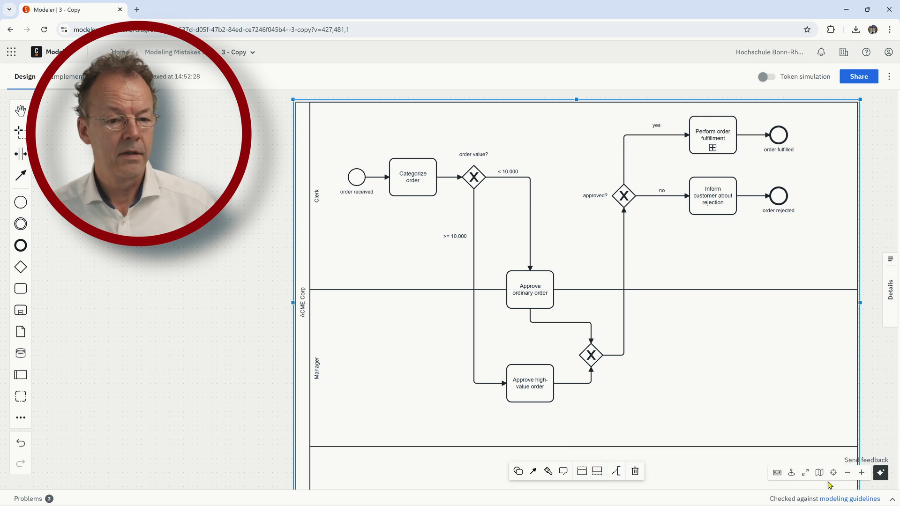
{"action": "left_click", "coordinate": [848, 474]}
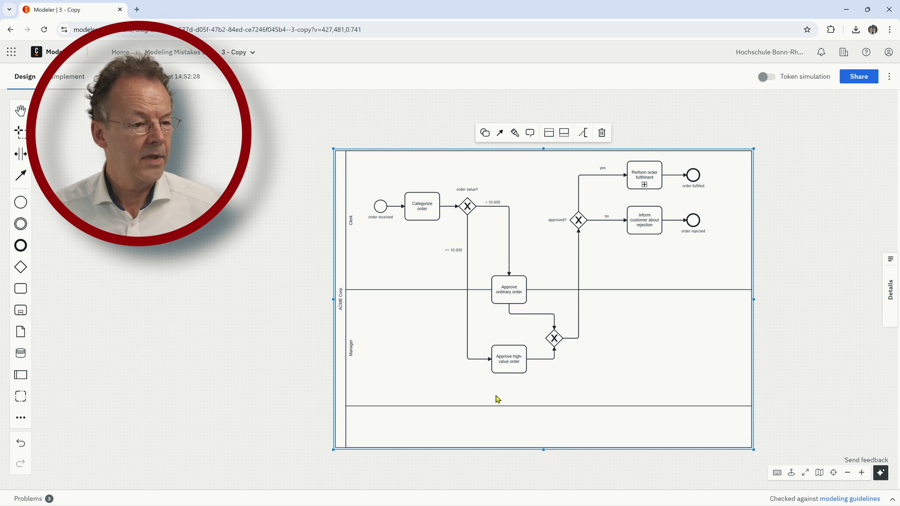
{"action": "left_click", "coordinate": [629, 404]}
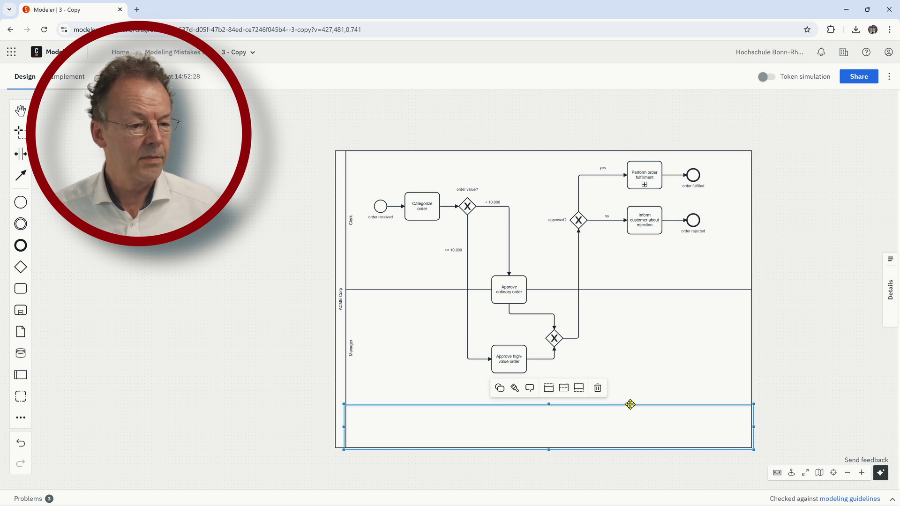
{"action": "left_click_drag", "start_coordinate": [548, 406], "coordinate": [547, 378]}
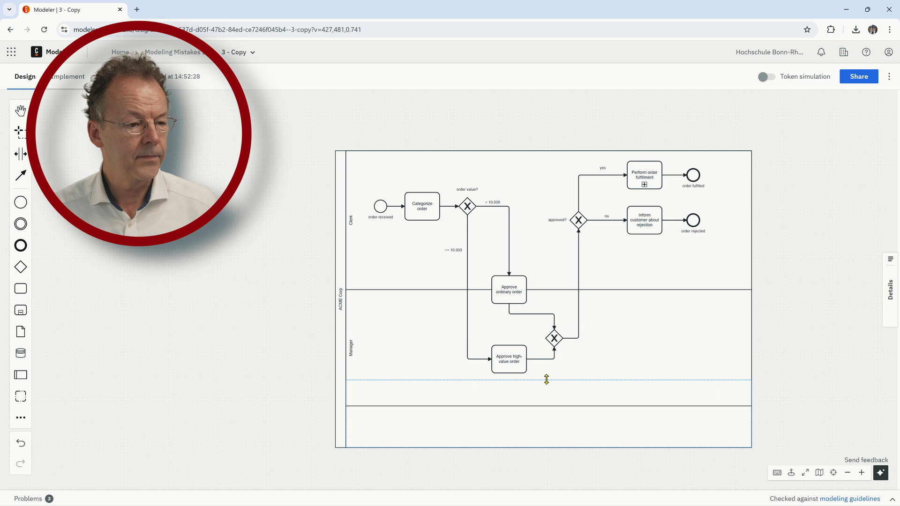
Name the bottom lane 'Manager' and rename the middle lane 'Clerk or Manager'
{"action": "double_click", "coordinate": [365, 414]}
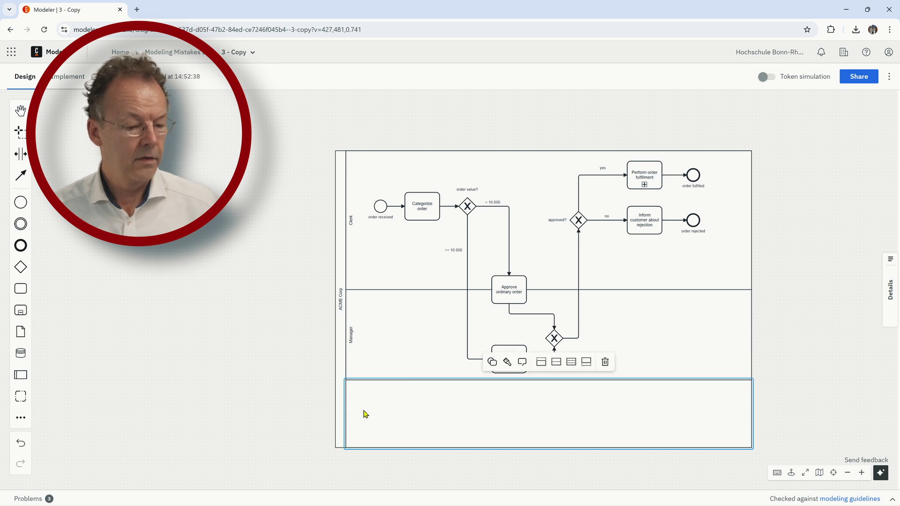
{"action": "type", "text": "Manag"}
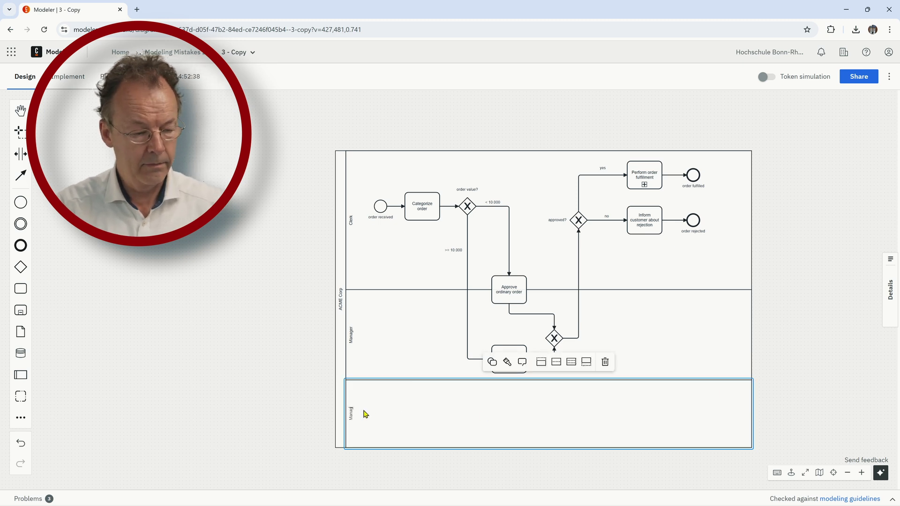
{"action": "type", "text": "er"}
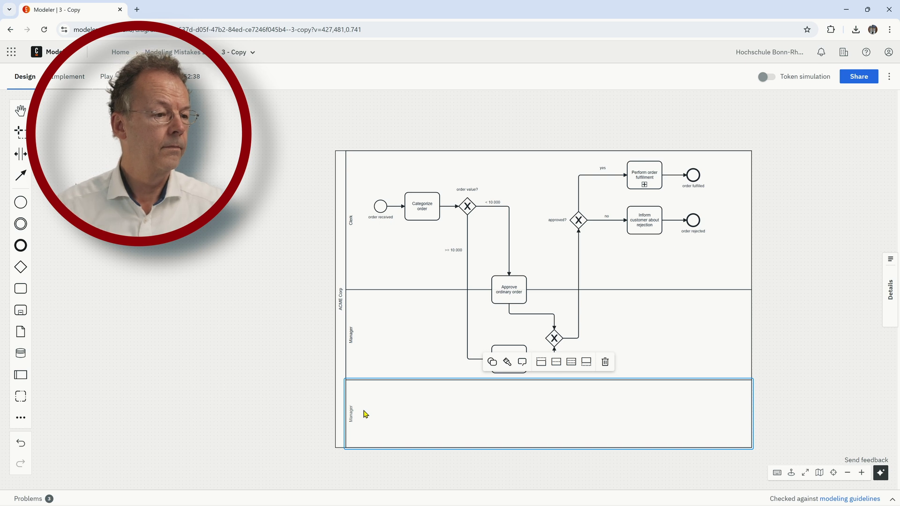
{"action": "key", "text": "Return"}
{"action": "double_click", "coordinate": [353, 334]}
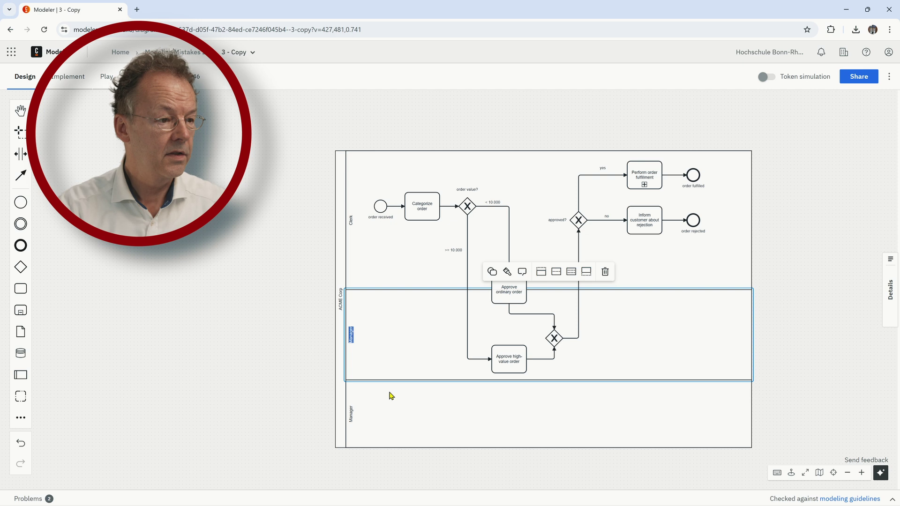
{"action": "type", "text": "Dlerk"}
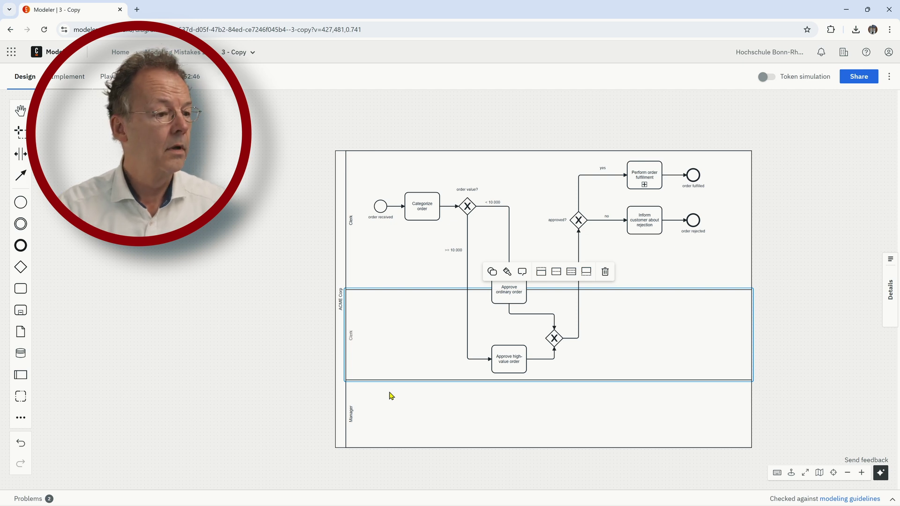
{"action": "type", "text": " or Manager"}
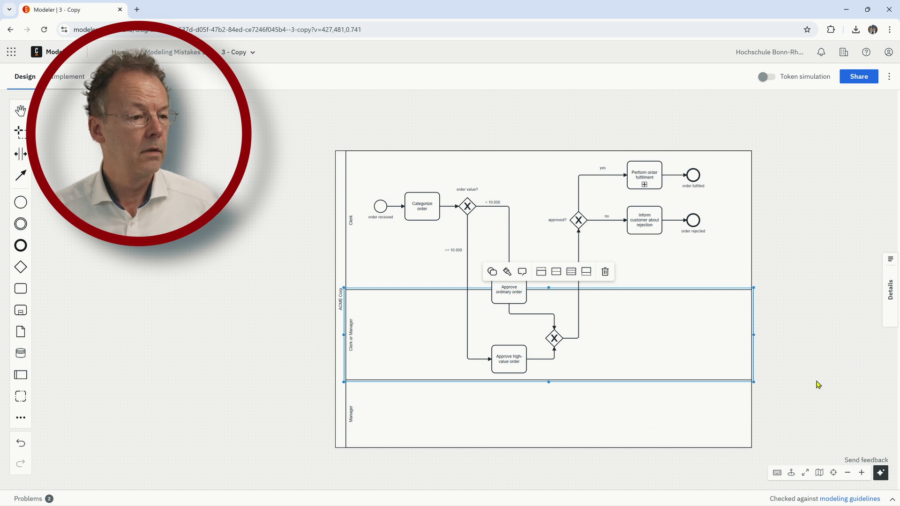
{"action": "left_click", "coordinate": [858, 364]}
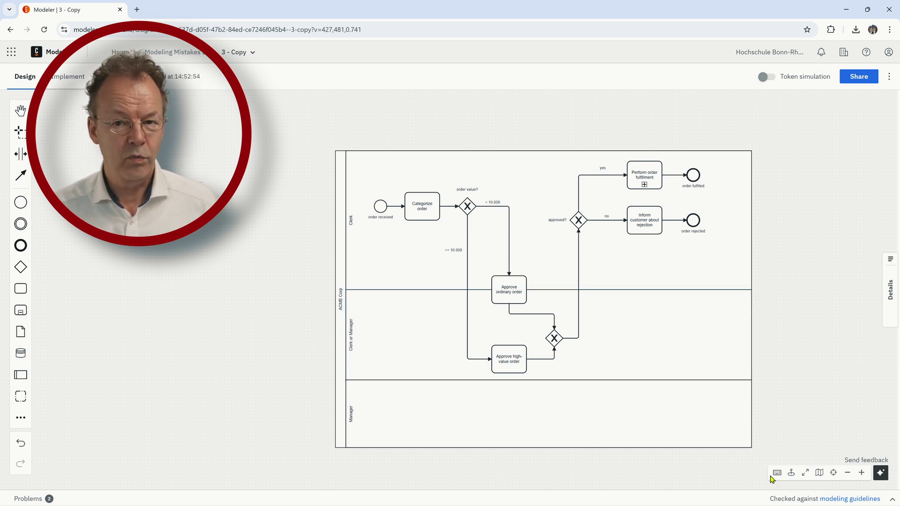
Move Approve high-value order to Manager, Approve ordinary order to Clerk or Manager, and straighten the join flow
{"action": "left_click_drag", "start_coordinate": [508, 361], "coordinate": [509, 419]}
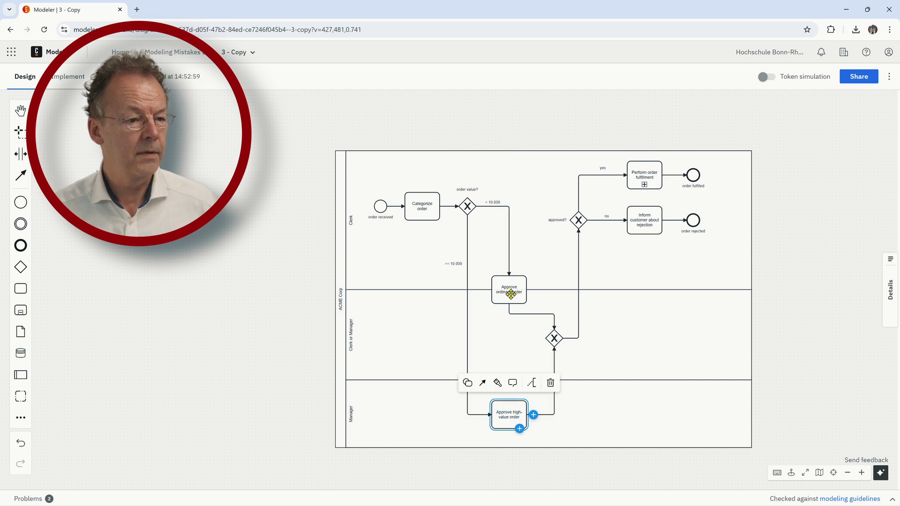
{"action": "left_click_drag", "start_coordinate": [509, 292], "coordinate": [514, 339]}
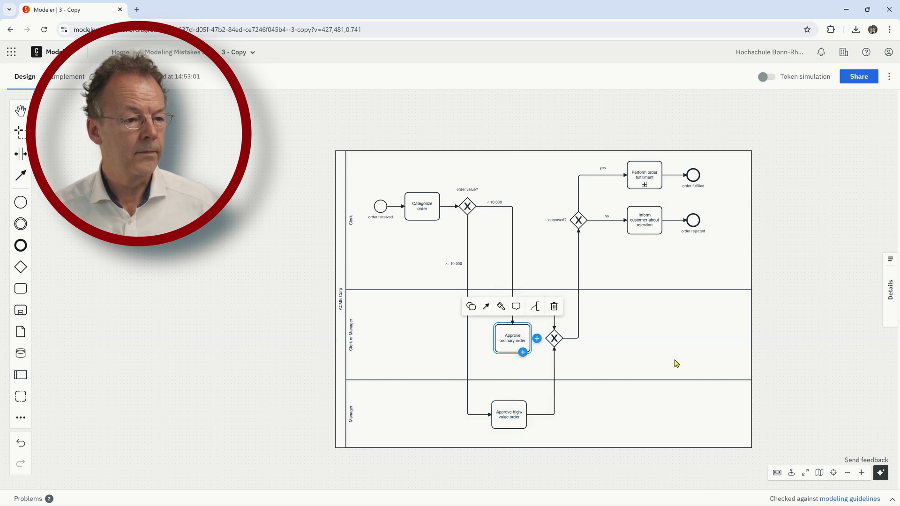
{"action": "left_click", "coordinate": [661, 348]}
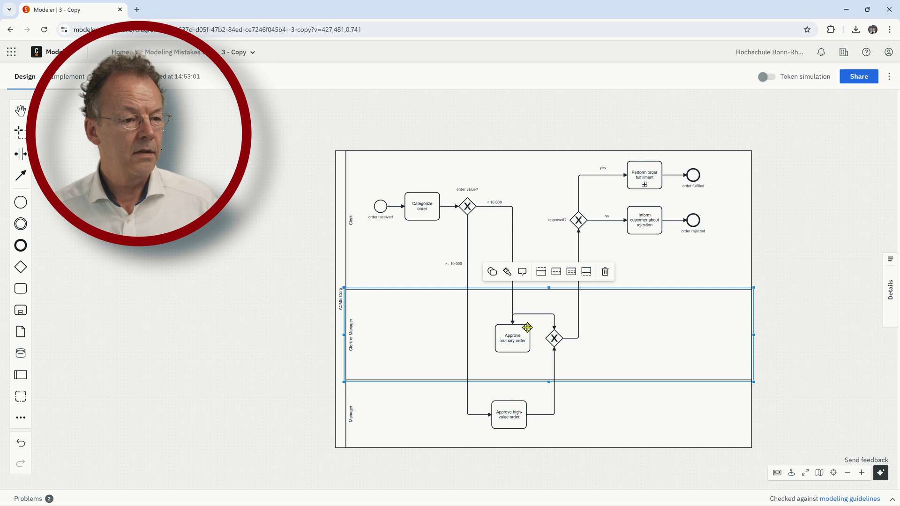
{"action": "left_click_drag", "start_coordinate": [538, 315], "coordinate": [540, 338]}
{"action": "left_click", "coordinate": [628, 324]}
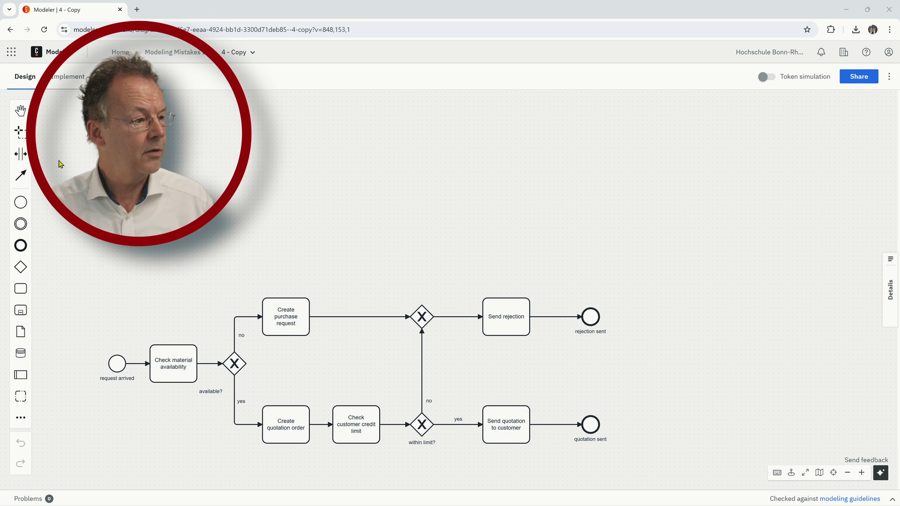
Insert horizontal space and move Create quotation order right, next to the credit check
{"action": "left_click", "coordinate": [21, 153]}
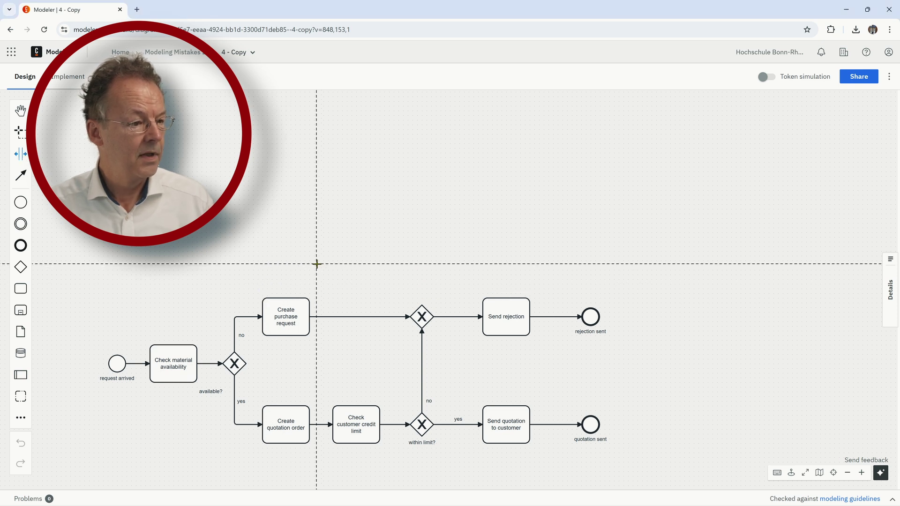
{"action": "left_click_drag", "start_coordinate": [317, 264], "coordinate": [538, 277]}
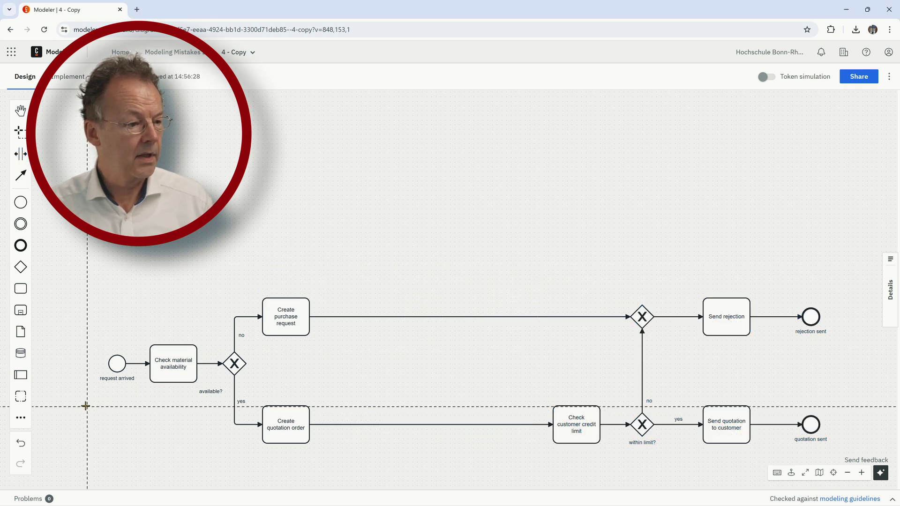
{"action": "scroll", "coordinate": [86, 406], "scroll_direction": "left", "scroll_amount": 4}
{"action": "scroll", "coordinate": [86, 406], "scroll_direction": "up", "scroll_amount": 1}
{"action": "left_click", "coordinate": [21, 175]}
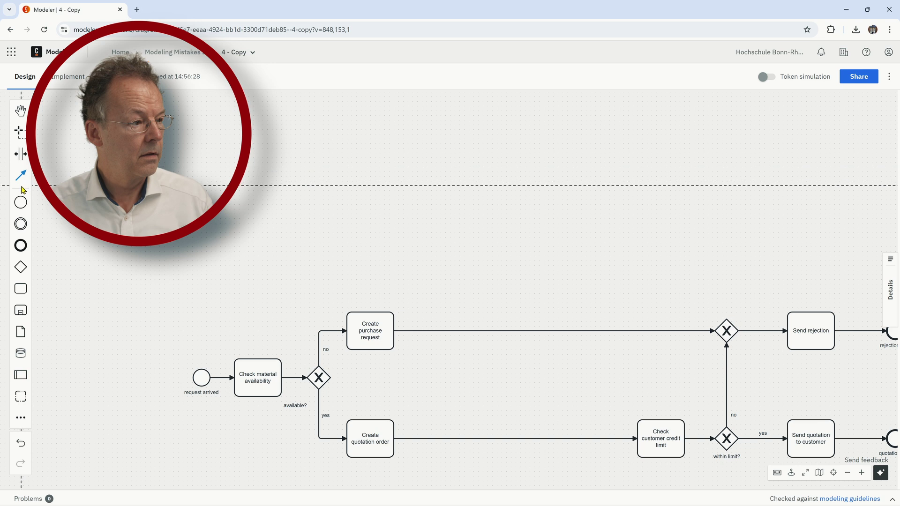
{"action": "left_click", "coordinate": [587, 406]}
{"action": "left_click_drag", "start_coordinate": [550, 392], "coordinate": [454, 393]}
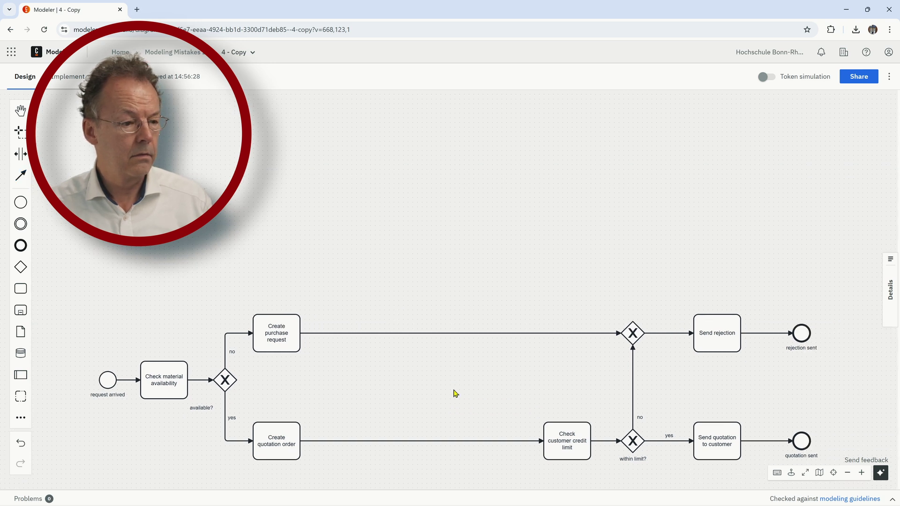
{"action": "left_click_drag", "start_coordinate": [267, 447], "coordinate": [483, 453]}
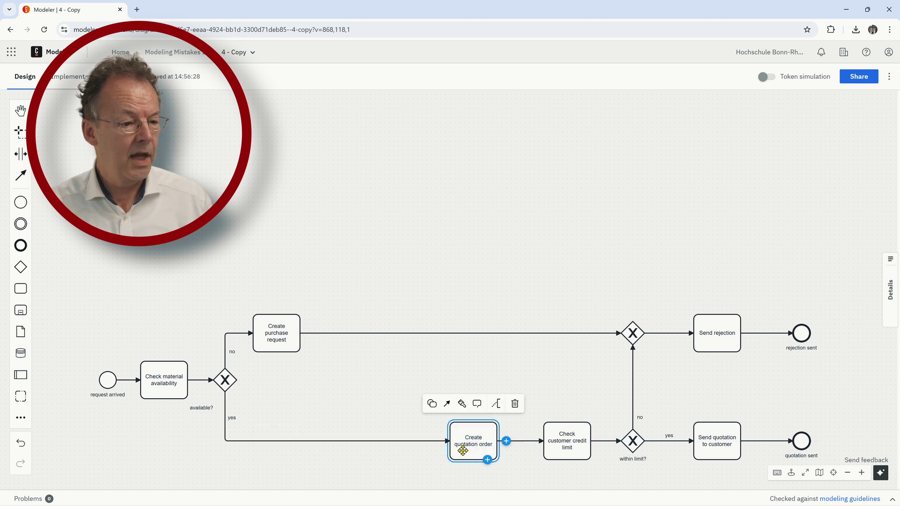
{"action": "left_click", "coordinate": [388, 462]}
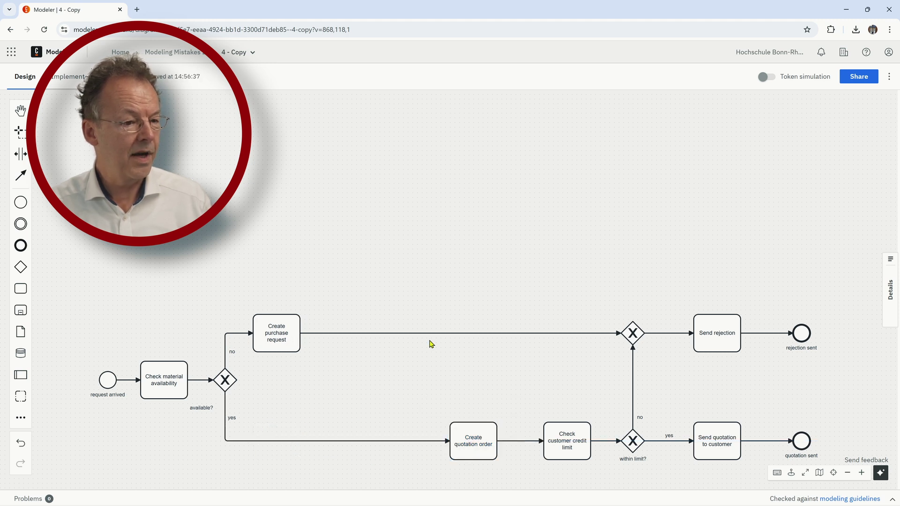
Delete the flow from Create purchase request to the upper gateway and remove the stray empty tasks
{"action": "left_click", "coordinate": [455, 333]}
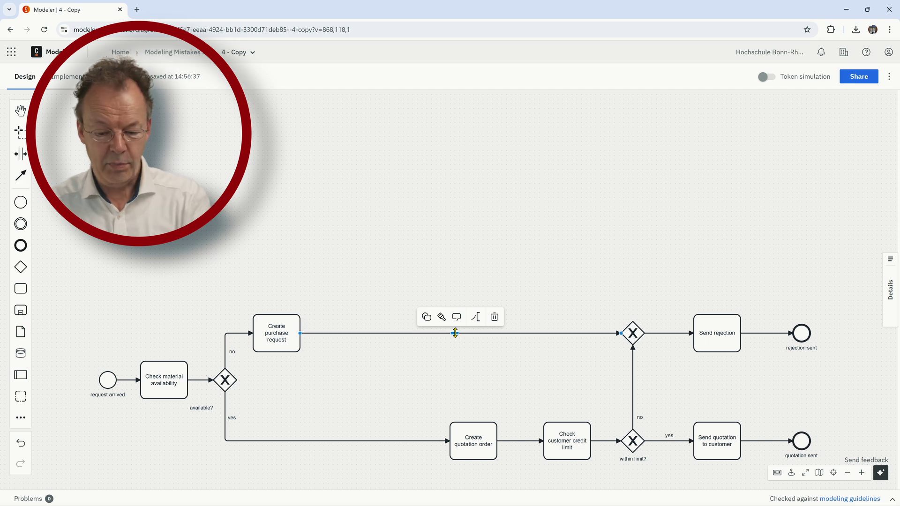
{"action": "key", "text": "Delete"}
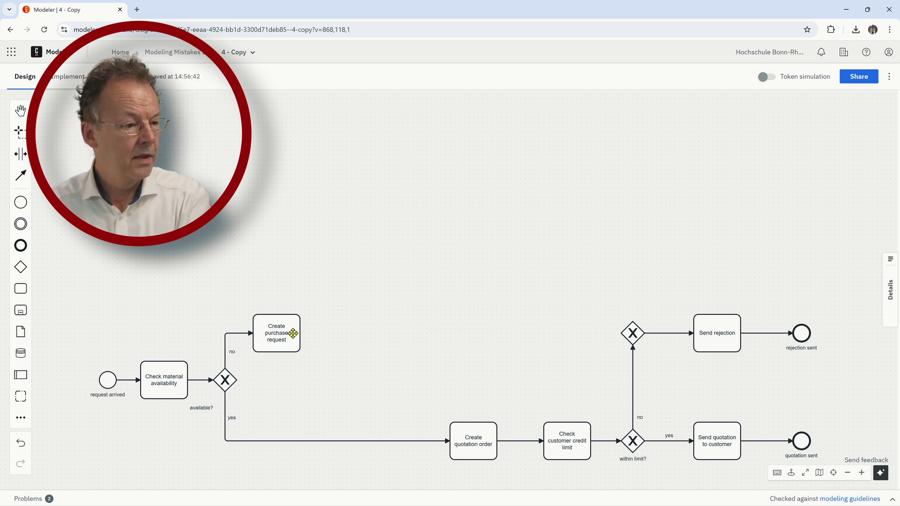
{"action": "left_click", "coordinate": [293, 334]}
{"action": "left_click", "coordinate": [309, 333]}
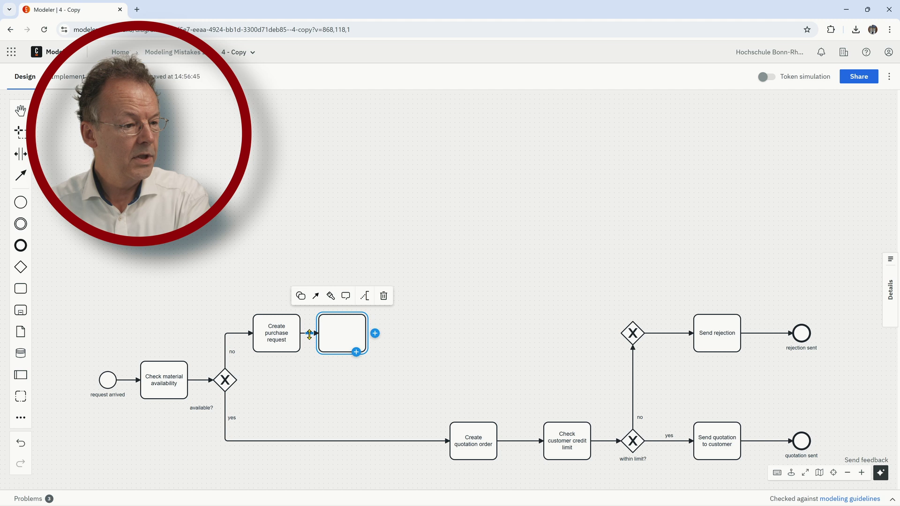
{"action": "key", "text": "Escape"}
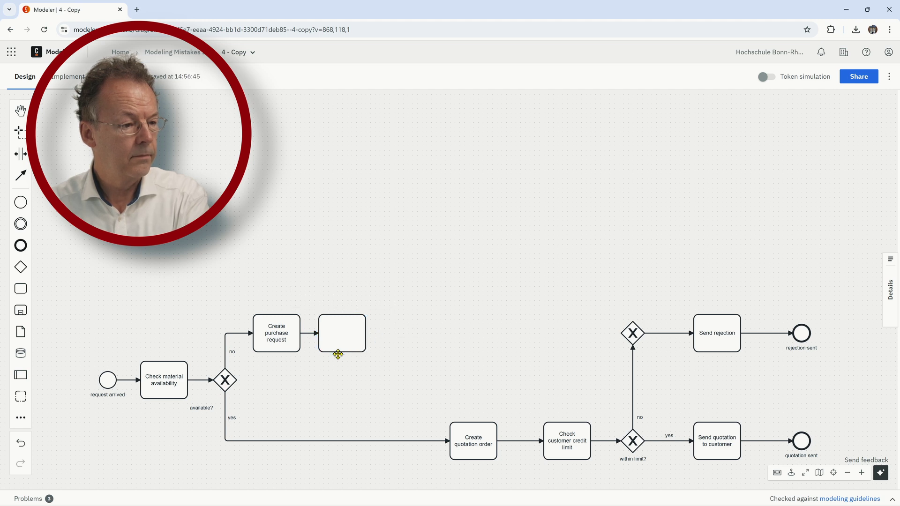
{"action": "key", "text": "ctrl+z"}
{"action": "left_click", "coordinate": [285, 338]}
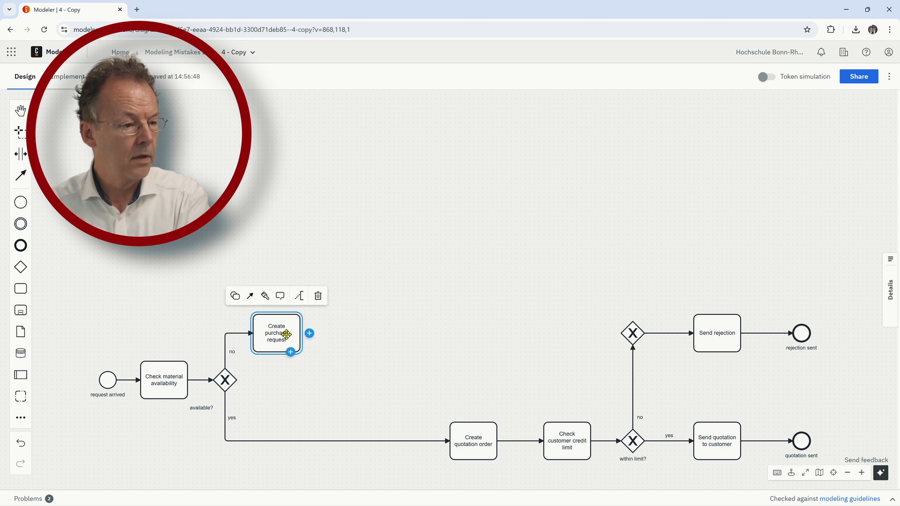
{"action": "left_click", "coordinate": [311, 336]}
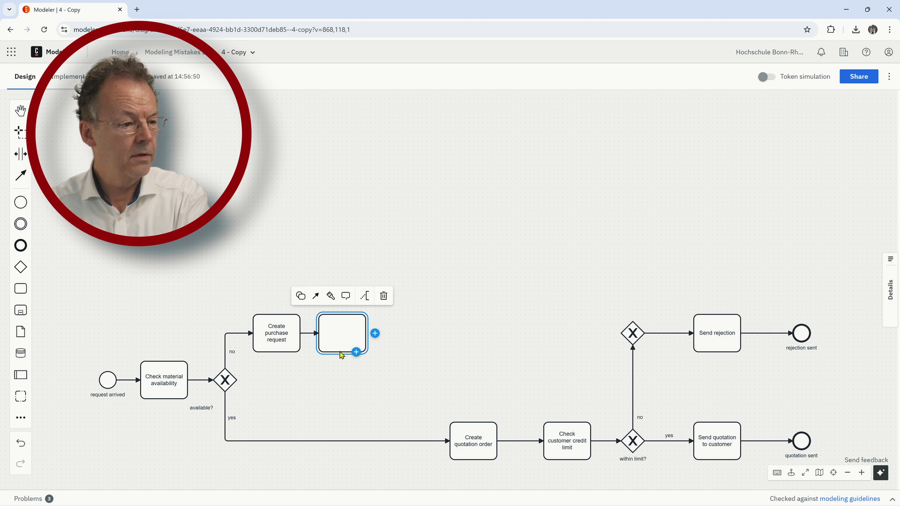
{"action": "key", "text": "Escape"}
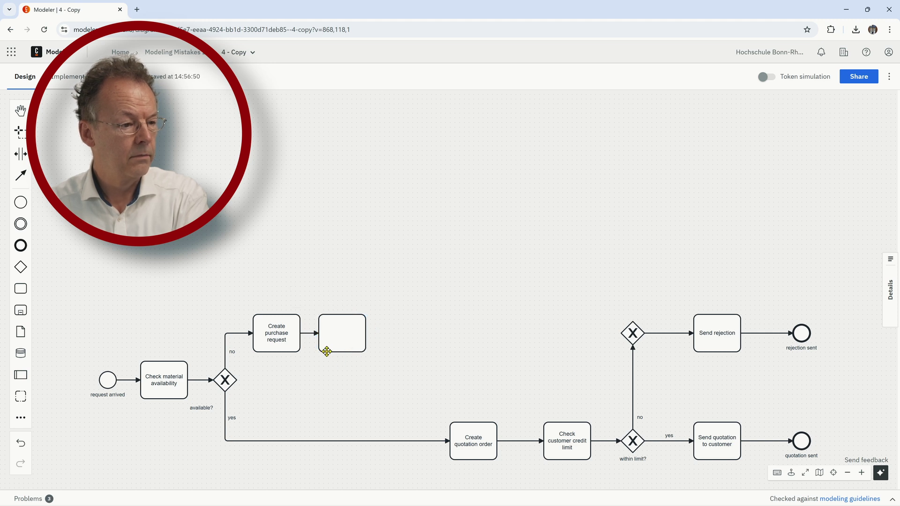
{"action": "left_click", "coordinate": [335, 351]}
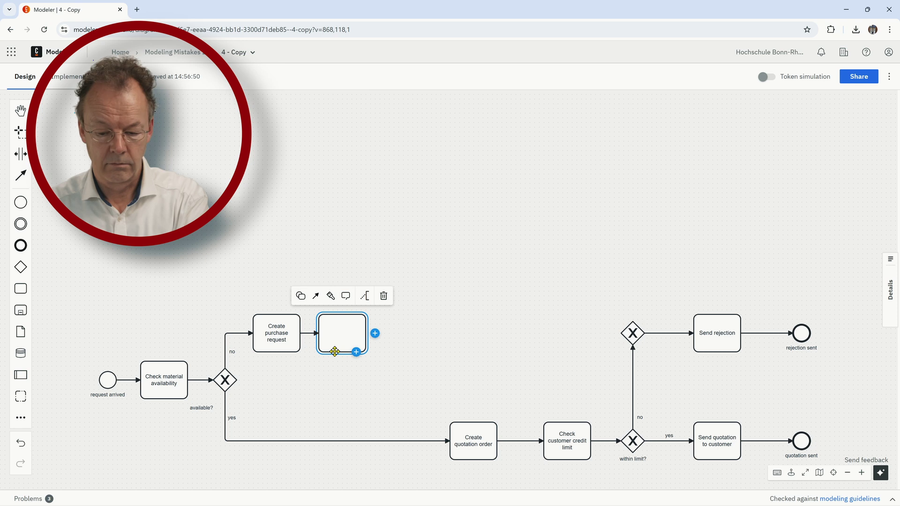
{"action": "key", "text": "Delete"}
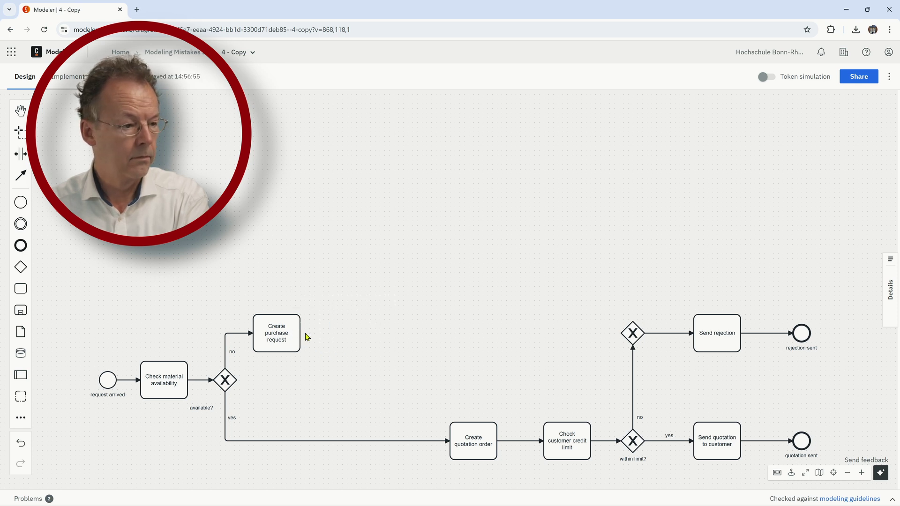
Append an exclusive gateway after Create purchase request and drop it onto the yes flow
{"action": "left_click", "coordinate": [301, 333]}
{"action": "left_click", "coordinate": [301, 334]}
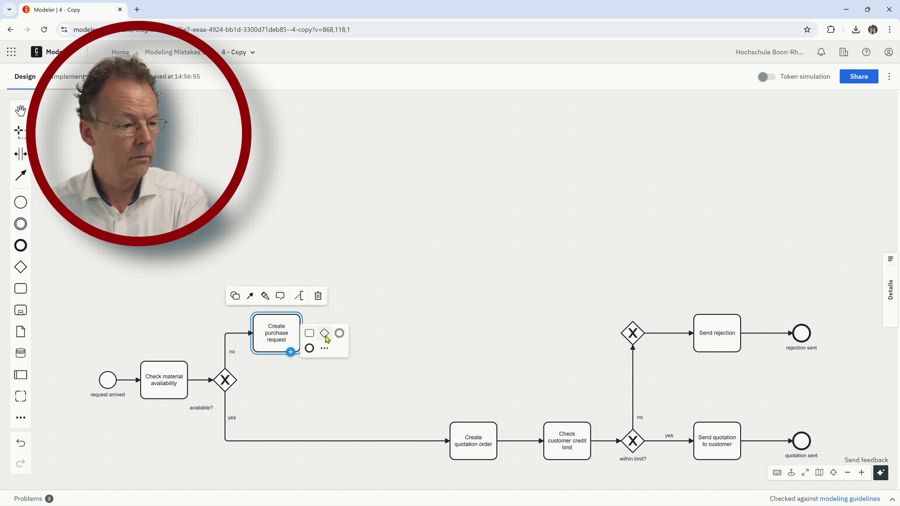
{"action": "left_click", "coordinate": [325, 334]}
{"action": "left_click_drag", "start_coordinate": [326, 333], "coordinate": [347, 440]}
{"action": "left_click", "coordinate": [397, 376]}
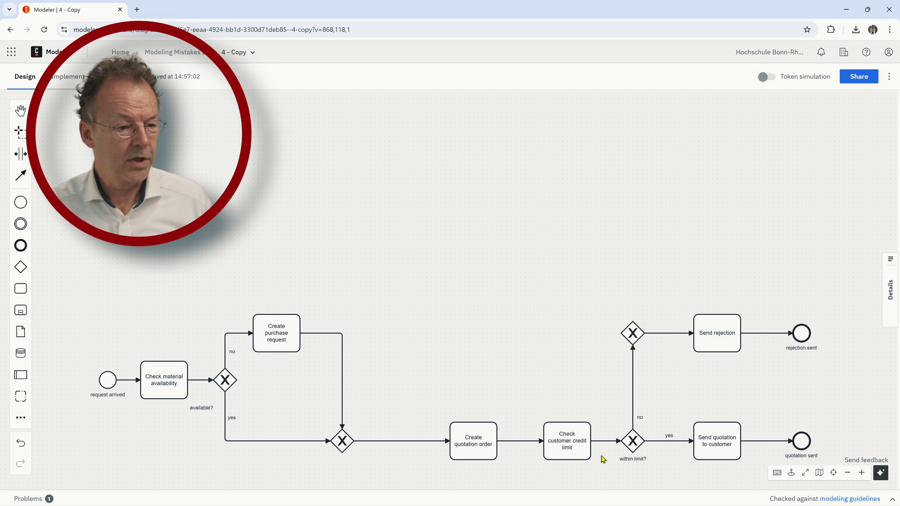
Delete the redundant gateway in front of Send rejection
{"action": "left_click", "coordinate": [634, 332]}
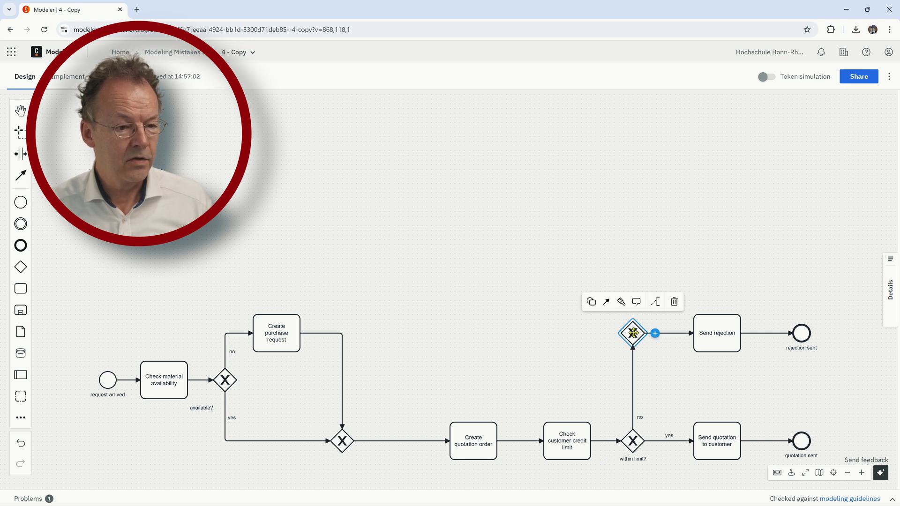
{"action": "key", "text": "Delete"}
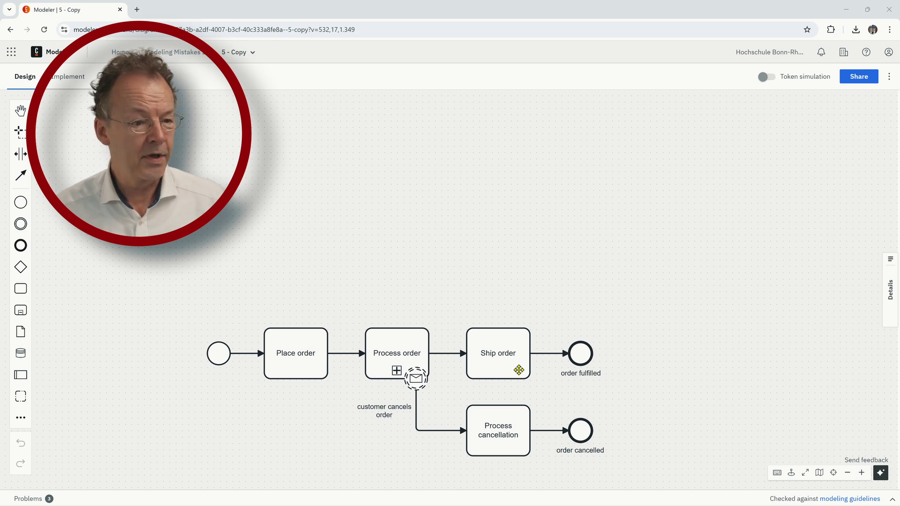
{"action": "left_click", "coordinate": [455, 431]}
{"action": "left_click", "coordinate": [428, 460]}
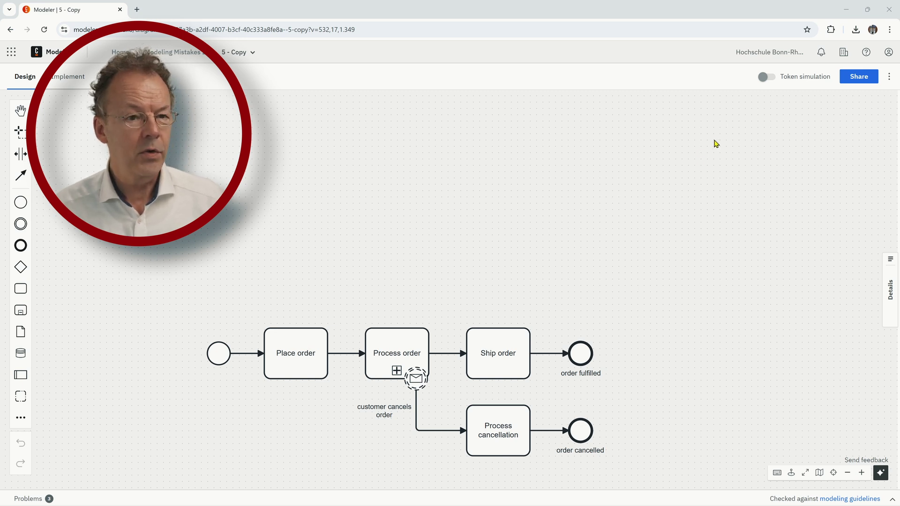
{"action": "left_click", "coordinate": [764, 78]}
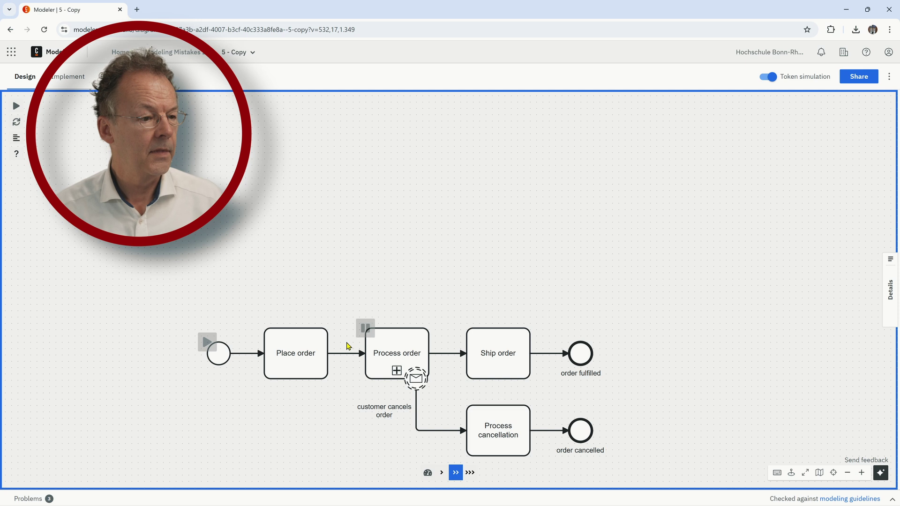
{"action": "left_click", "coordinate": [359, 330]}
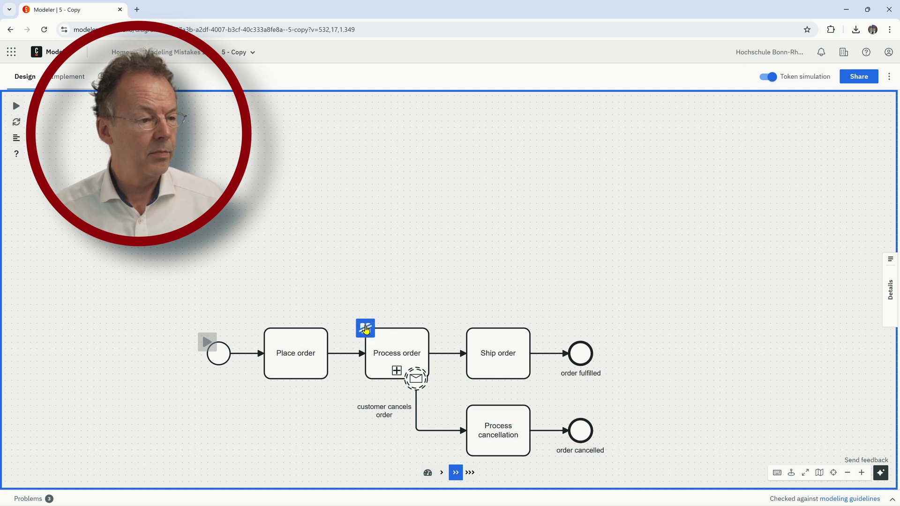
{"action": "left_click", "coordinate": [206, 342]}
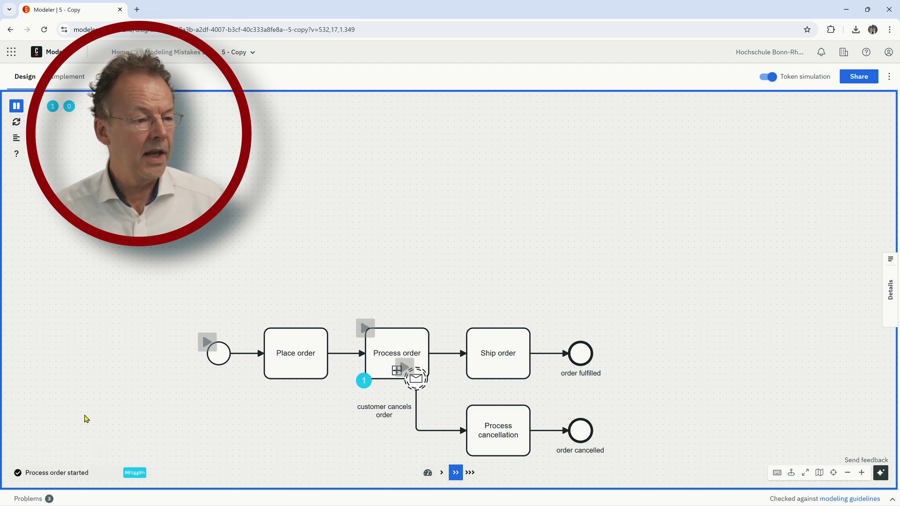
{"action": "left_click", "coordinate": [404, 367]}
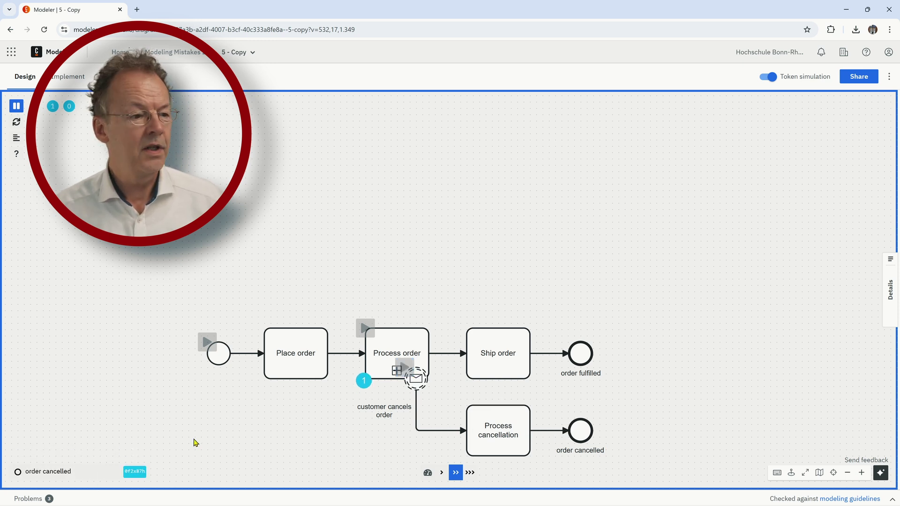
{"action": "left_click", "coordinate": [365, 332]}
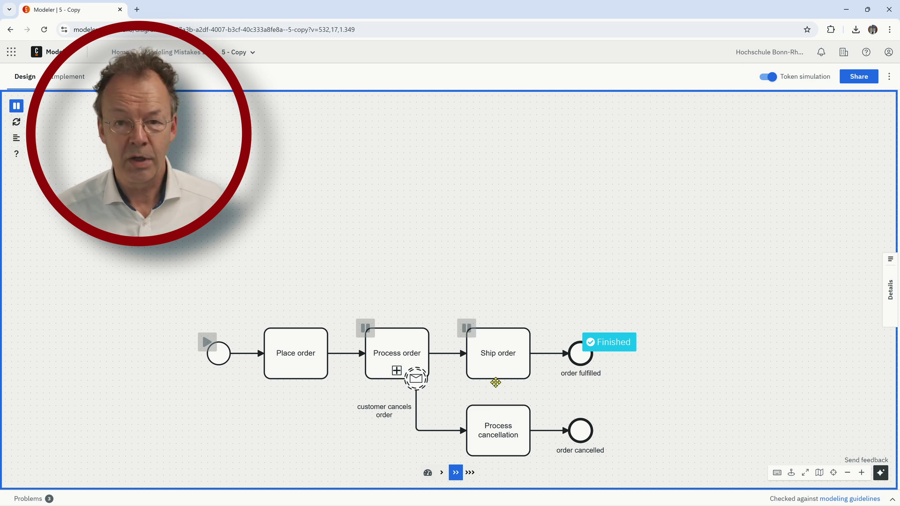
{"action": "left_click", "coordinate": [769, 78]}
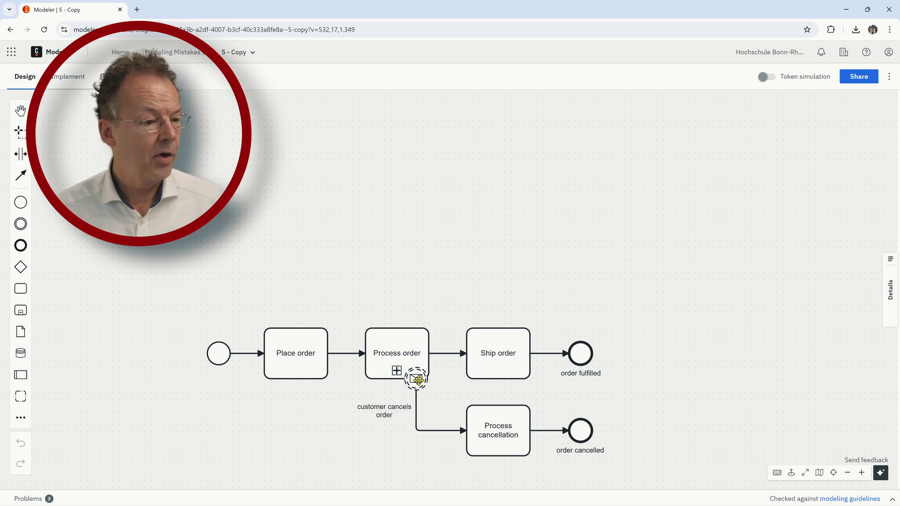
Make 'customer cancels order' an interrupting message boundary event on Process order, then re-enable token simulation
{"action": "left_click", "coordinate": [420, 383]}
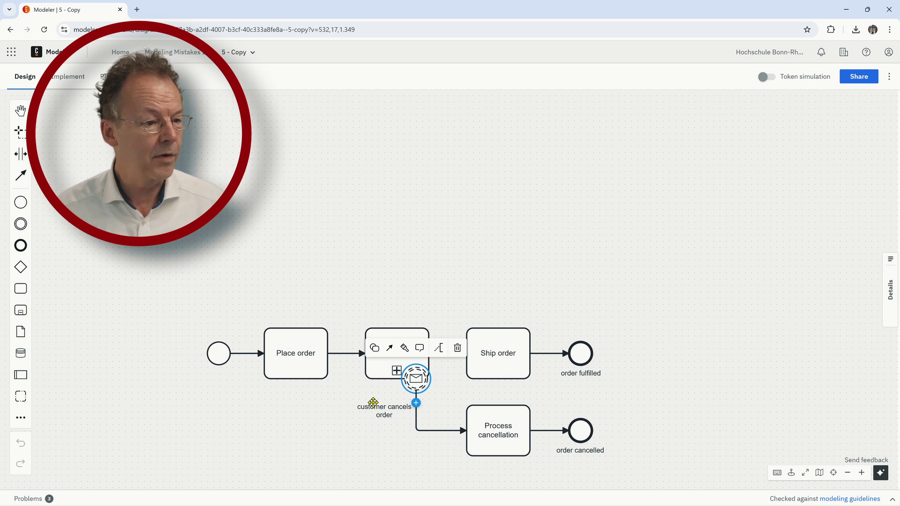
{"action": "left_click", "coordinate": [375, 349]}
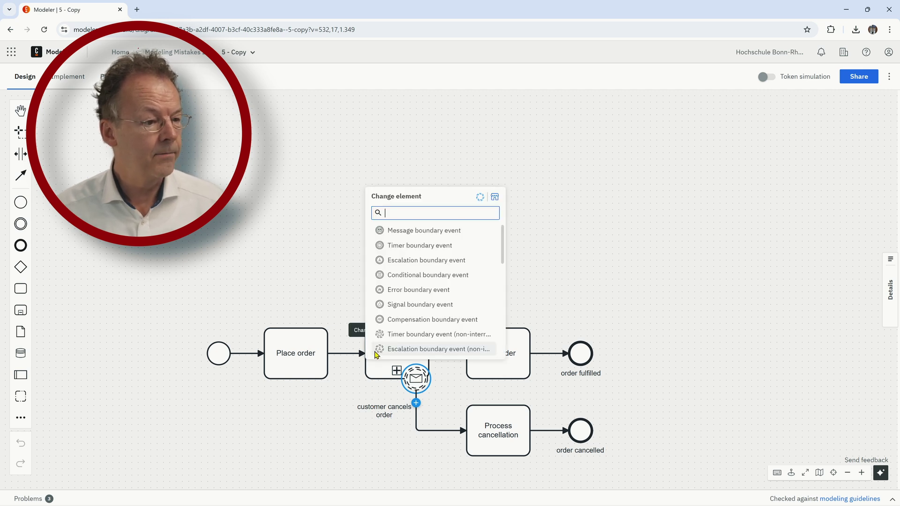
{"action": "left_click", "coordinate": [384, 232]}
{"action": "left_click", "coordinate": [726, 387]}
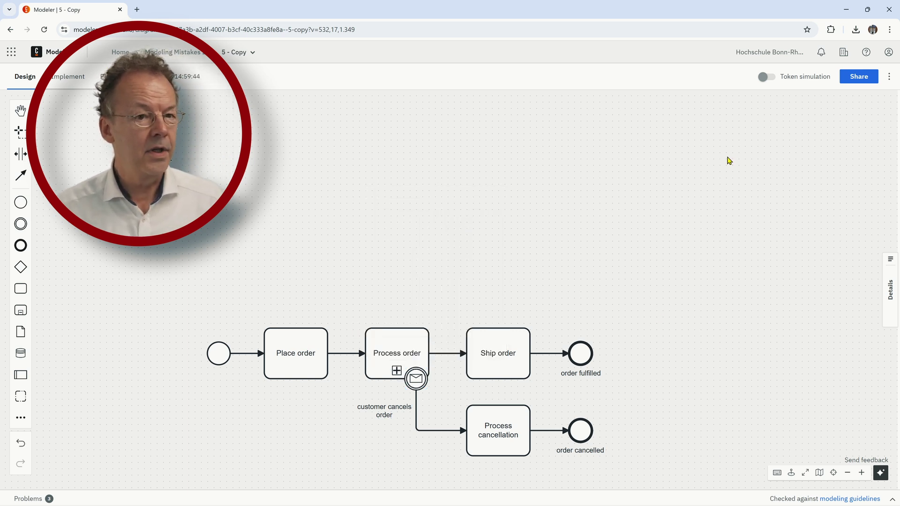
{"action": "left_click", "coordinate": [764, 80]}
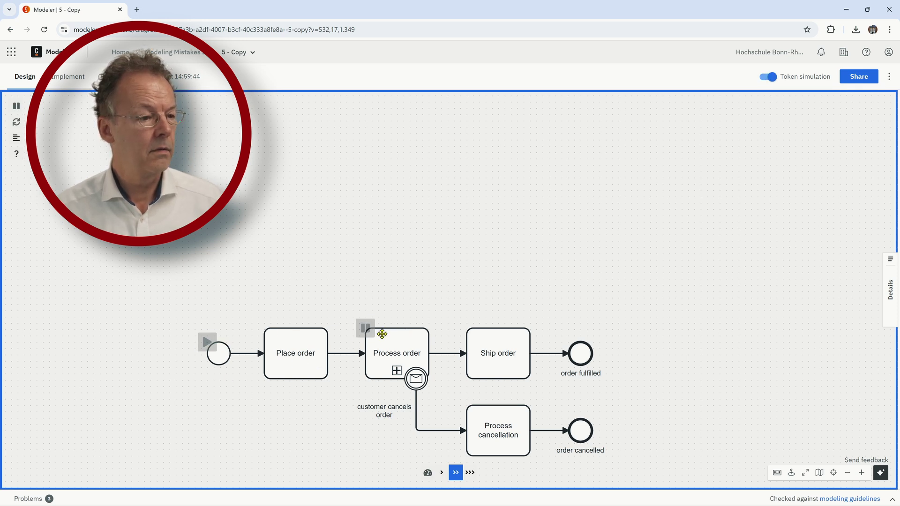
Simulate a cancellation run ending at order cancelled, then a normal run through Process order to order fulfilled
{"action": "left_click", "coordinate": [208, 342]}
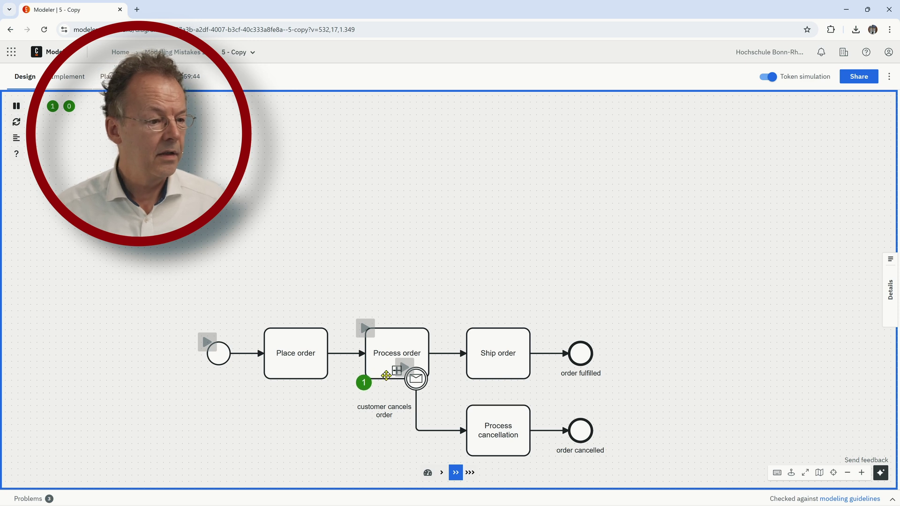
{"action": "left_click", "coordinate": [403, 368]}
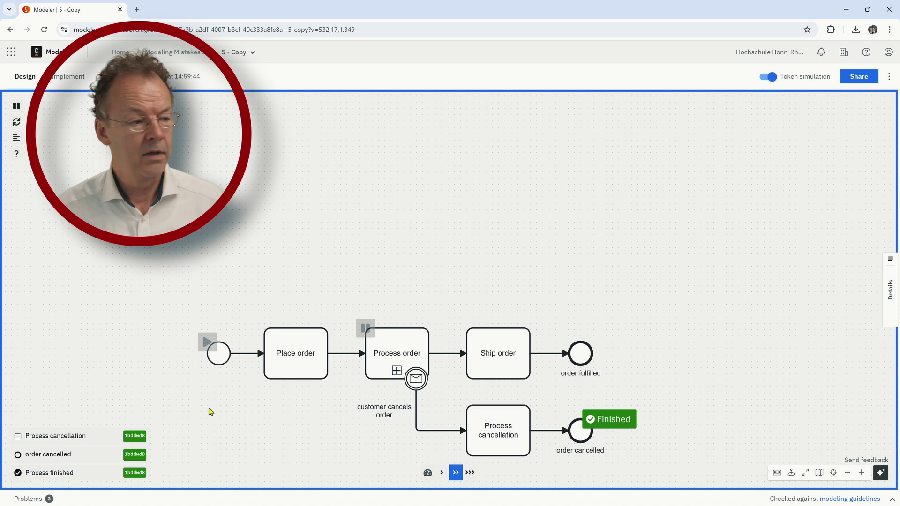
{"action": "left_click", "coordinate": [207, 343]}
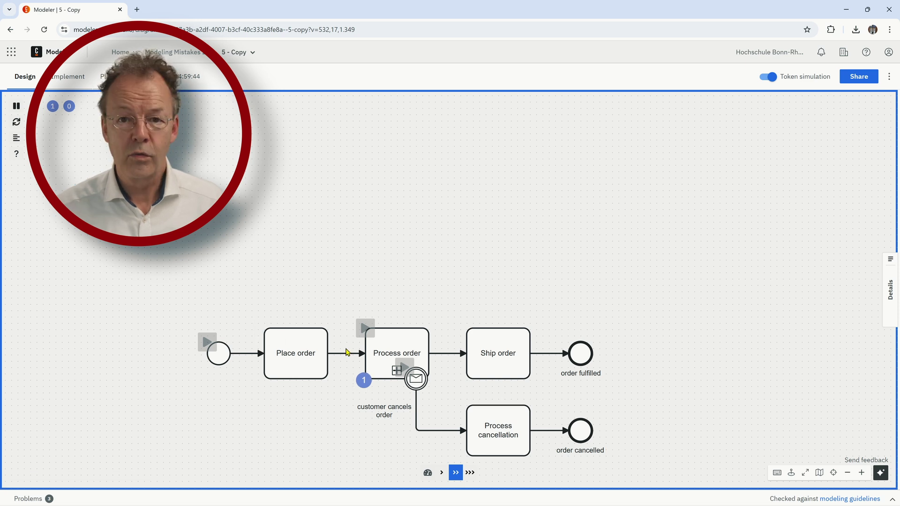
{"action": "left_click", "coordinate": [366, 328]}
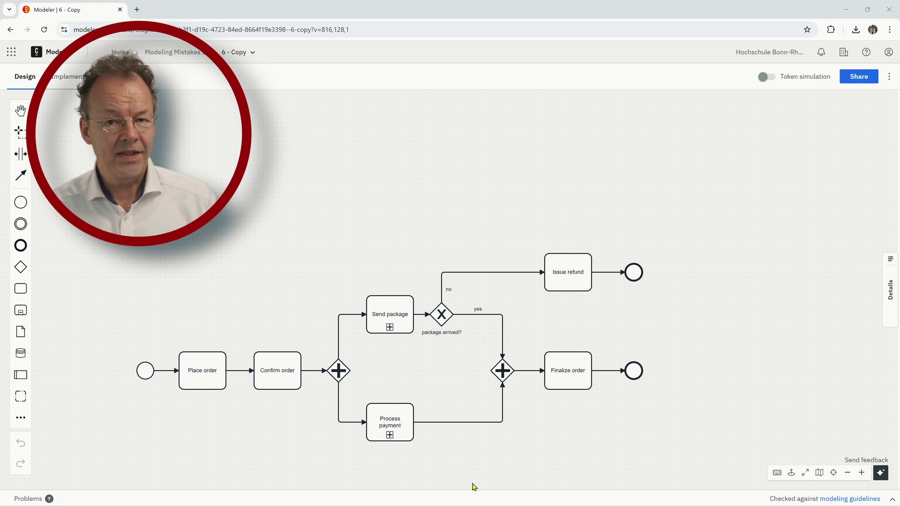
With token simulation on, pause at Send package, start a token, and resume it along the yes path to Finalize order
{"action": "left_click", "coordinate": [767, 76]}
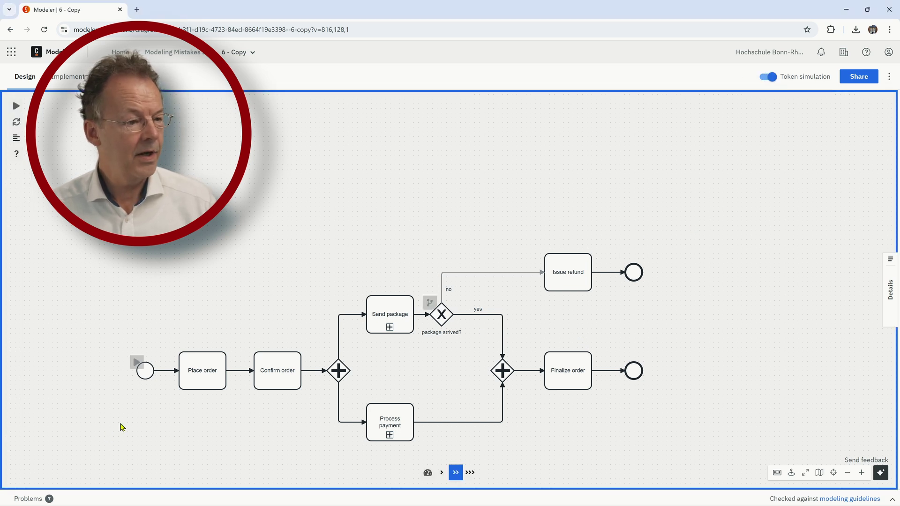
{"action": "mouse_move", "coordinate": [400, 316]}
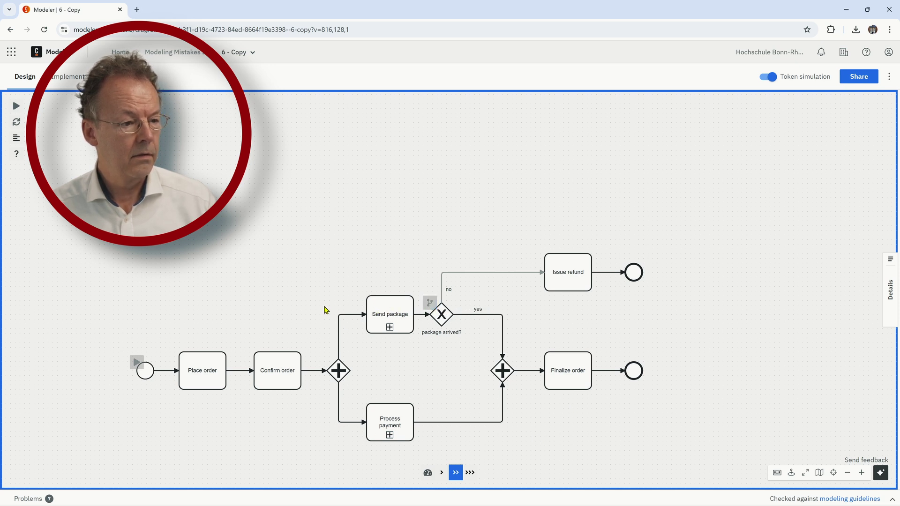
{"action": "left_click", "coordinate": [367, 297]}
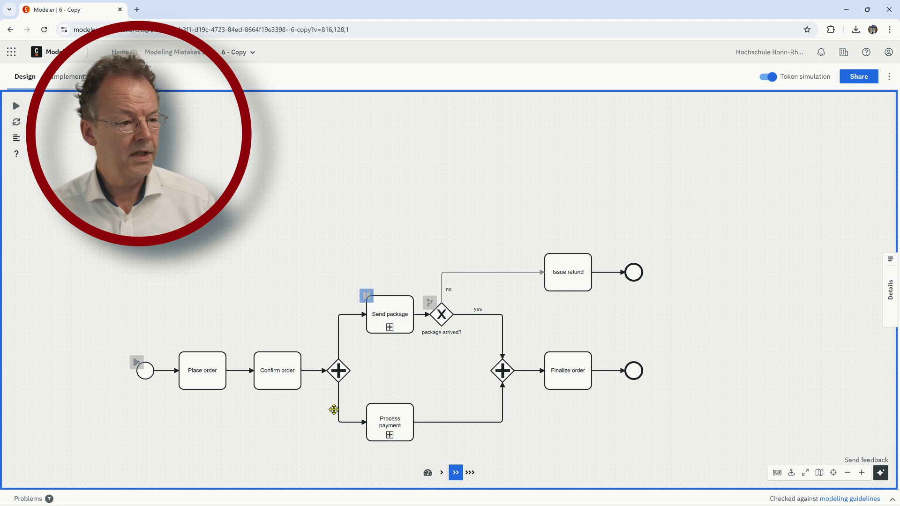
{"action": "left_click", "coordinate": [136, 362]}
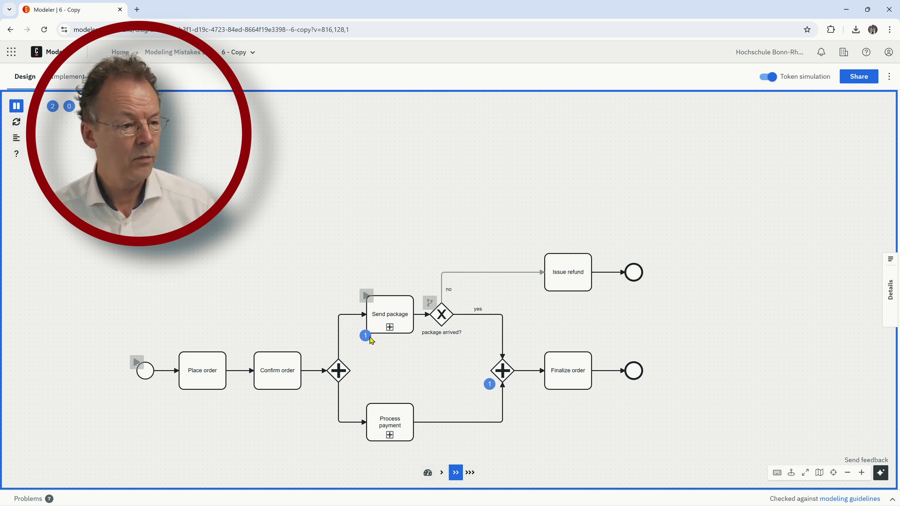
{"action": "left_click", "coordinate": [366, 295]}
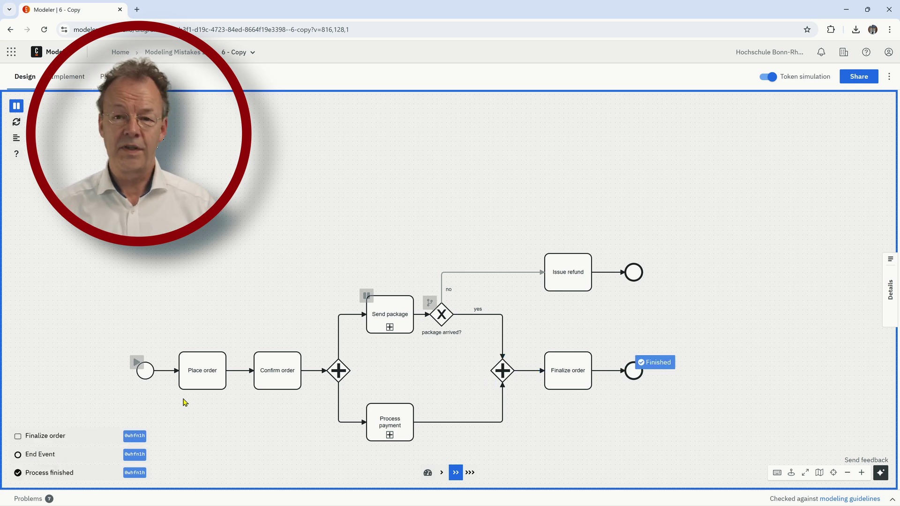
{"action": "mouse_move", "coordinate": [179, 387]}
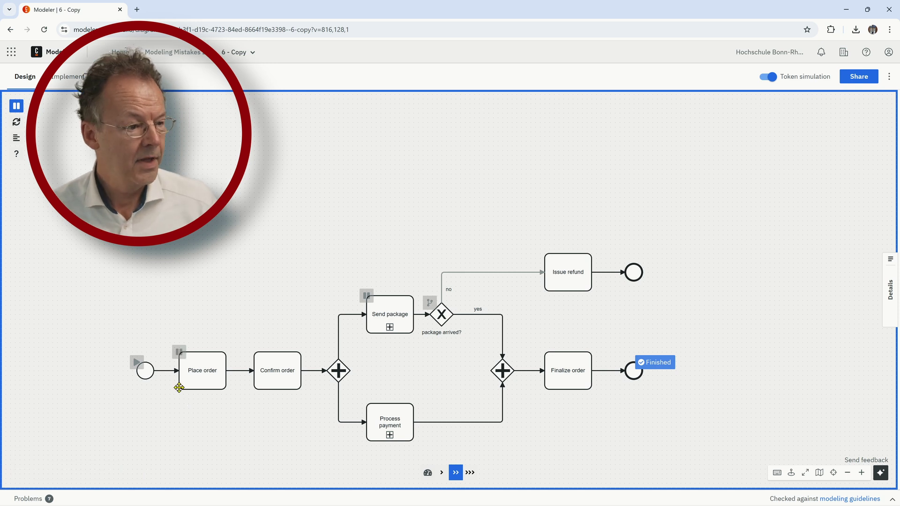
Route package arrived? to no, start a new instance and resume Send package, leaving a token stuck at the parallel join
{"action": "left_click", "coordinate": [430, 303]}
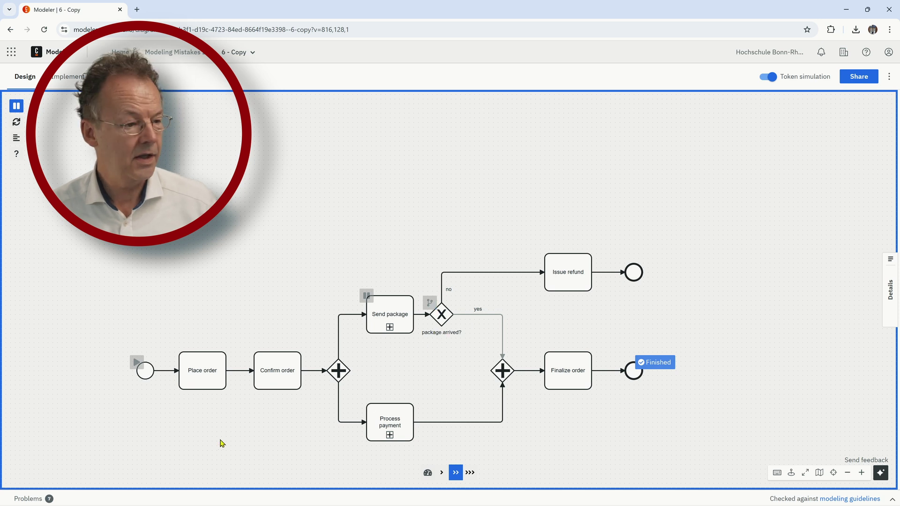
{"action": "left_click", "coordinate": [137, 363]}
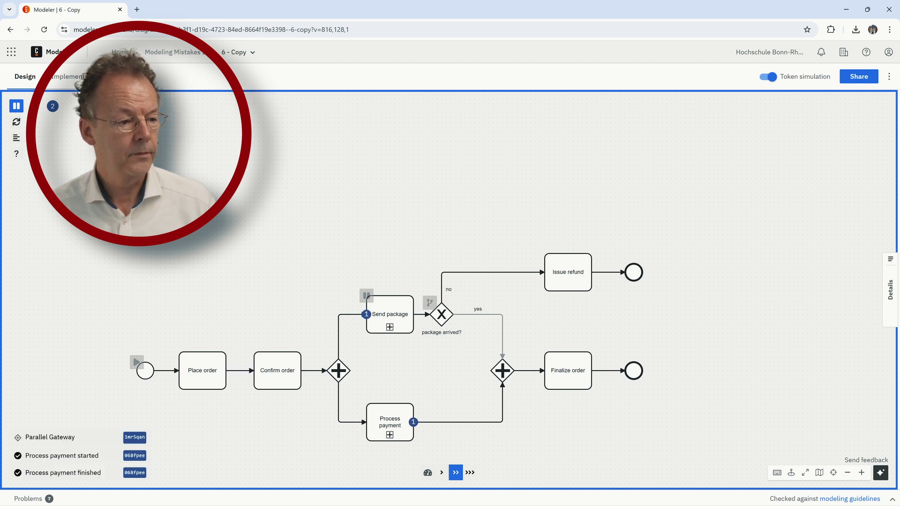
{"action": "left_click", "coordinate": [366, 295]}
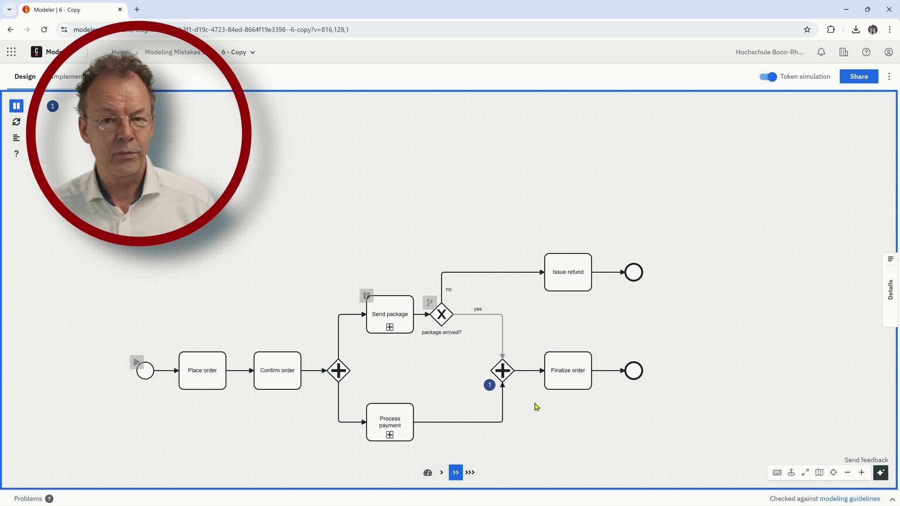
Change the end event after Issue refund to a terminate end event, with simulation off during the edit and back on afterwards
{"action": "left_click", "coordinate": [768, 78]}
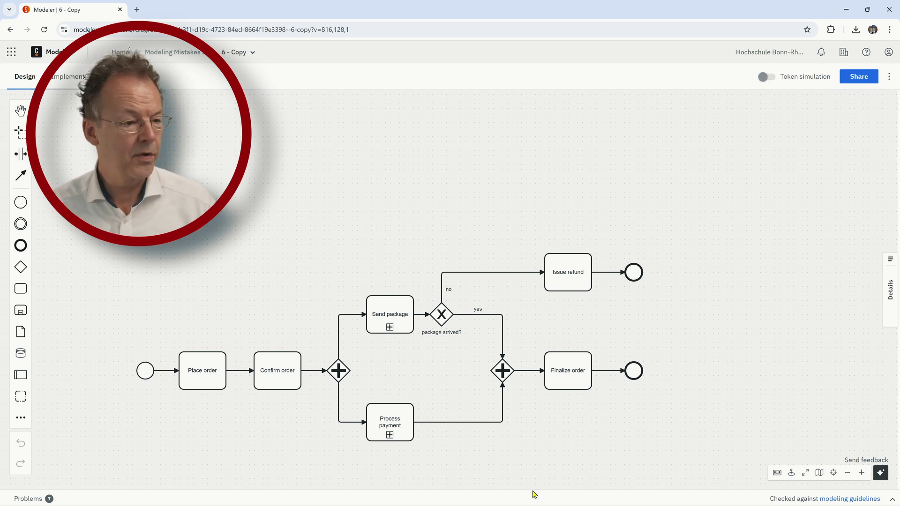
{"action": "left_click", "coordinate": [636, 271]}
{"action": "left_click", "coordinate": [592, 245]}
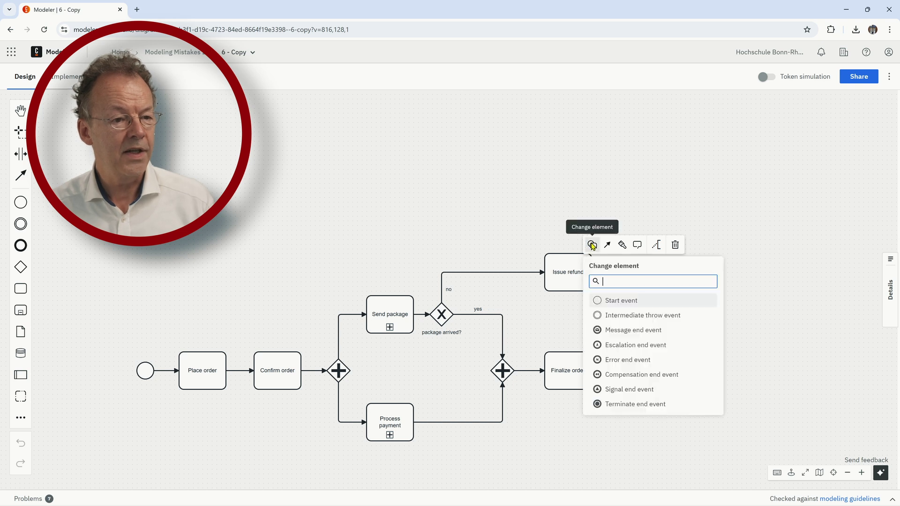
{"action": "left_click", "coordinate": [637, 407]}
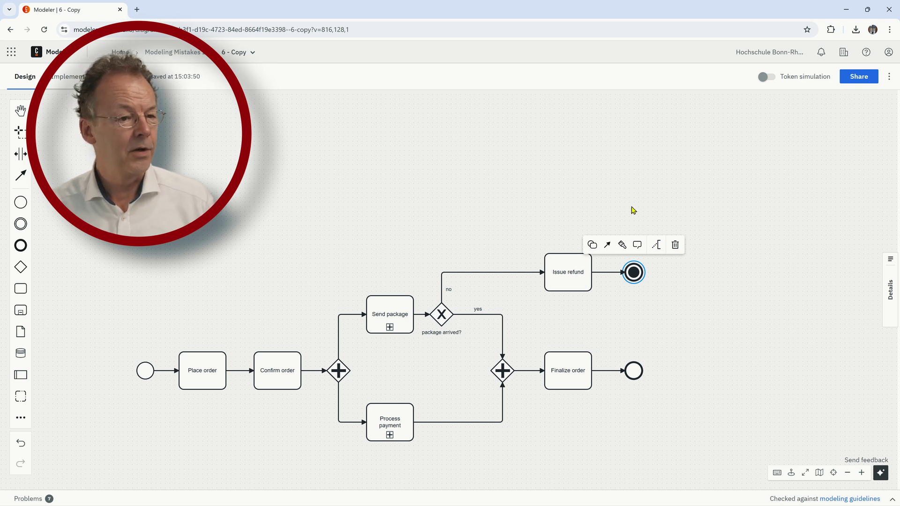
{"action": "left_click", "coordinate": [767, 77]}
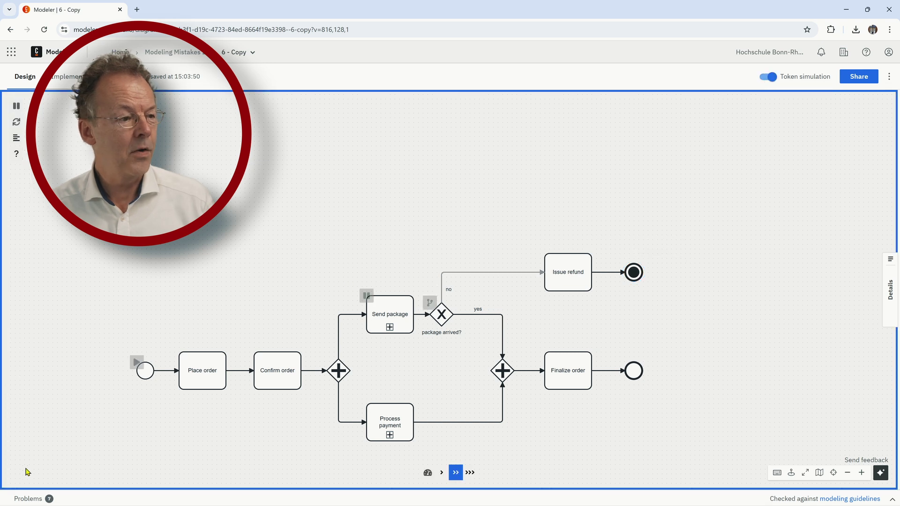
Route package arrived? to no, start an instance and resume Send package until the terminate end event finishes the process
{"action": "left_click", "coordinate": [430, 303]}
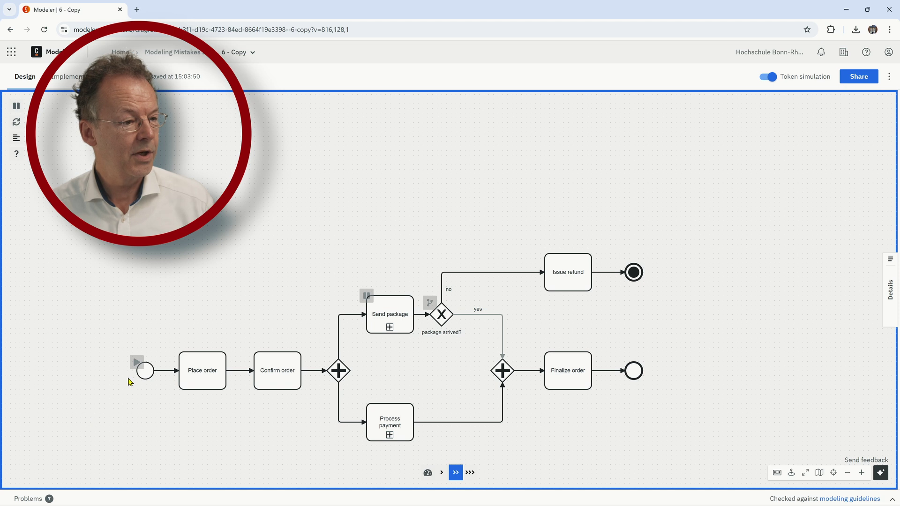
{"action": "left_click", "coordinate": [137, 363]}
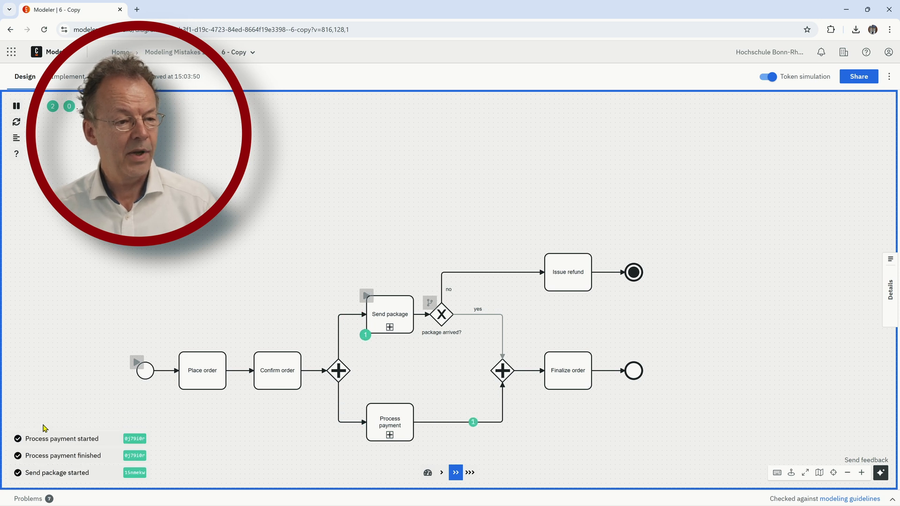
{"action": "left_click", "coordinate": [365, 296]}
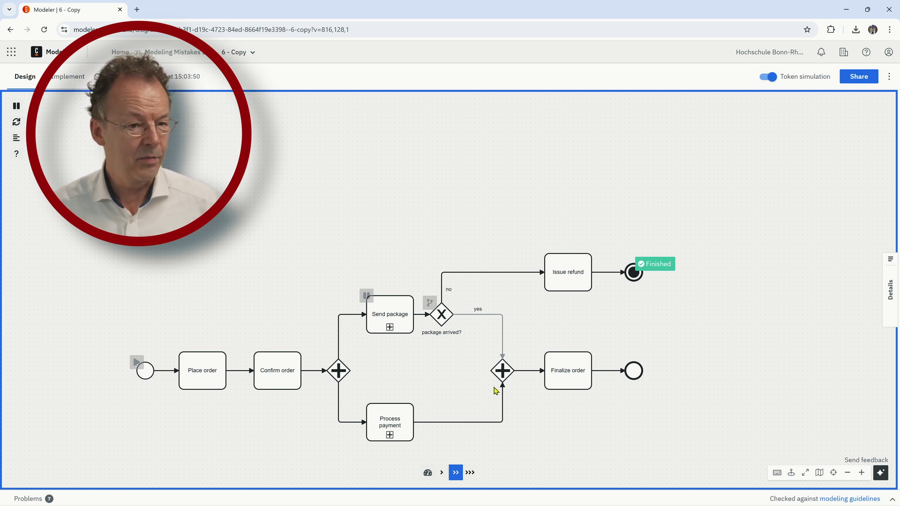
With token simulation off, change the end event after Issue refund back to a plain end event
{"action": "left_click", "coordinate": [768, 76]}
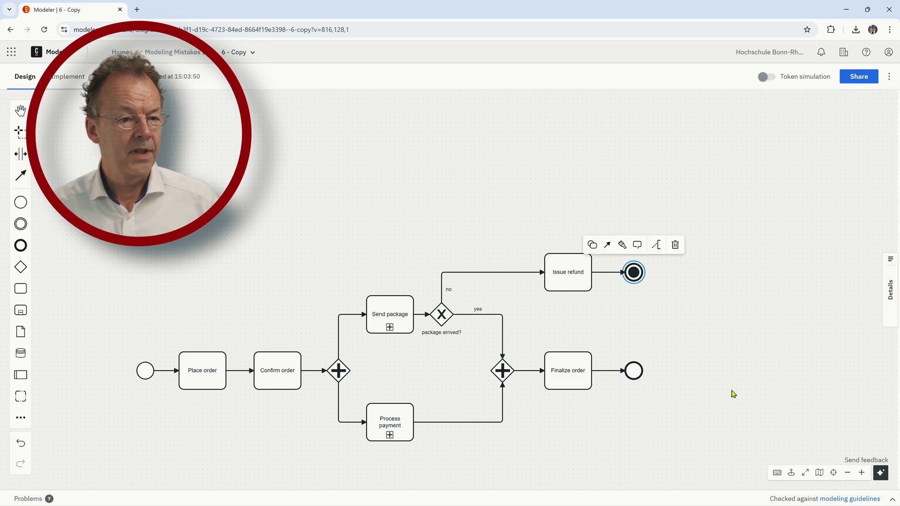
{"action": "left_click", "coordinate": [633, 271]}
{"action": "left_click", "coordinate": [592, 244]}
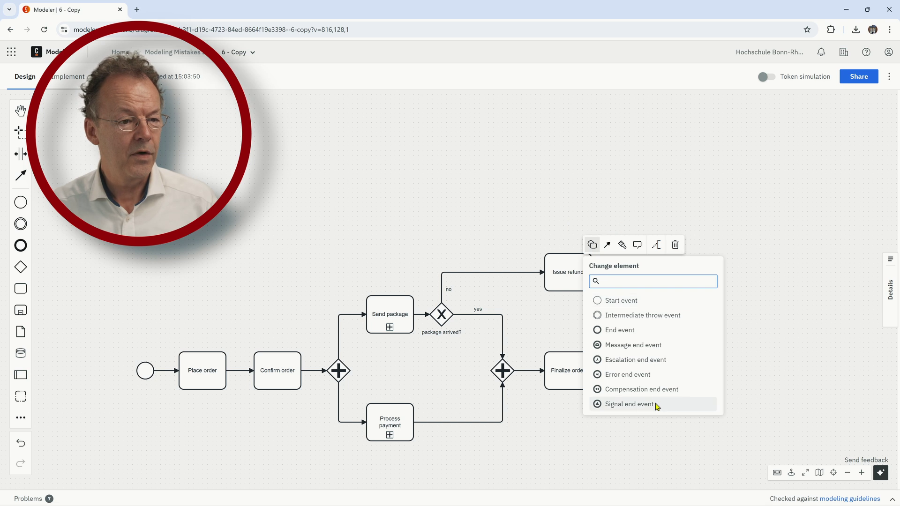
{"action": "left_click", "coordinate": [631, 336]}
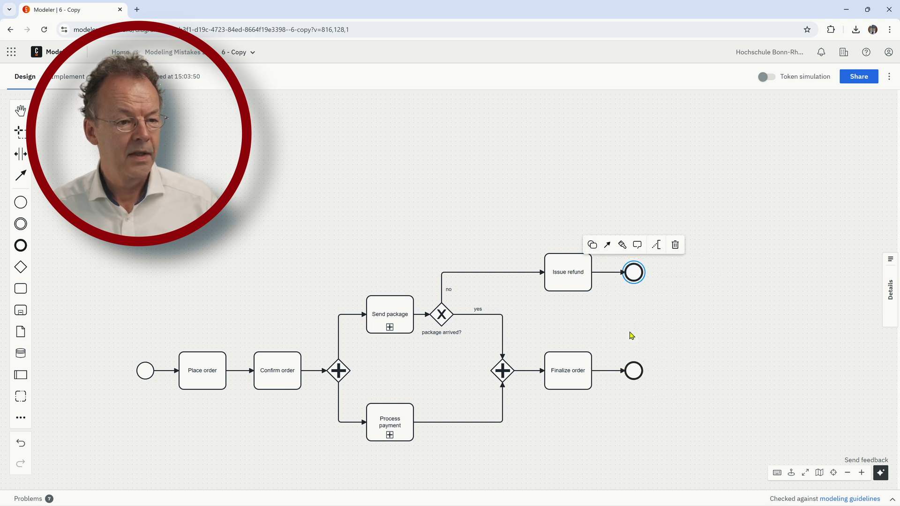
{"action": "left_click", "coordinate": [699, 291]}
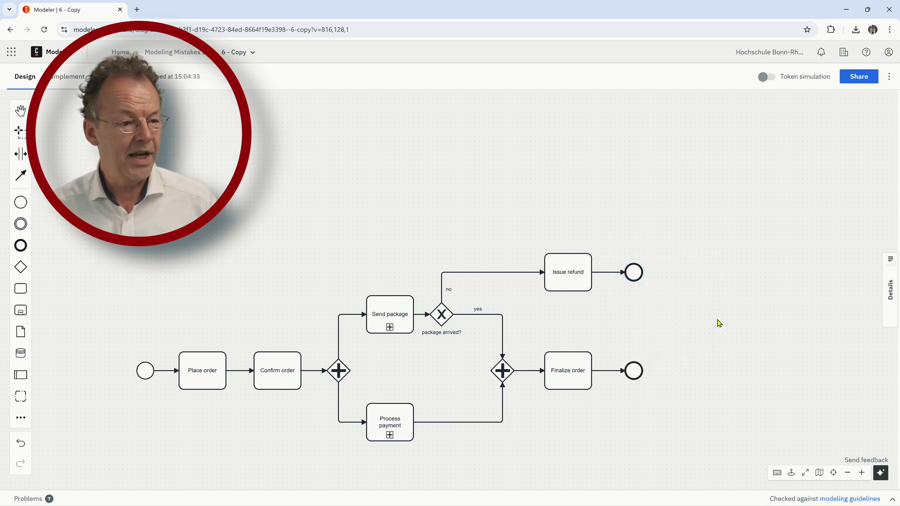
Replace the parallel join before Finalize order with an inclusive gateway
{"action": "left_click", "coordinate": [506, 372]}
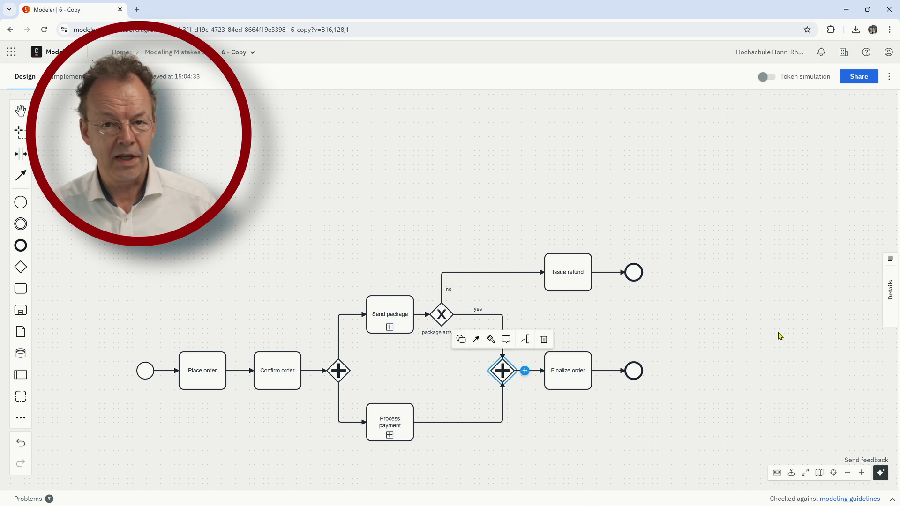
{"action": "left_click", "coordinate": [461, 341]}
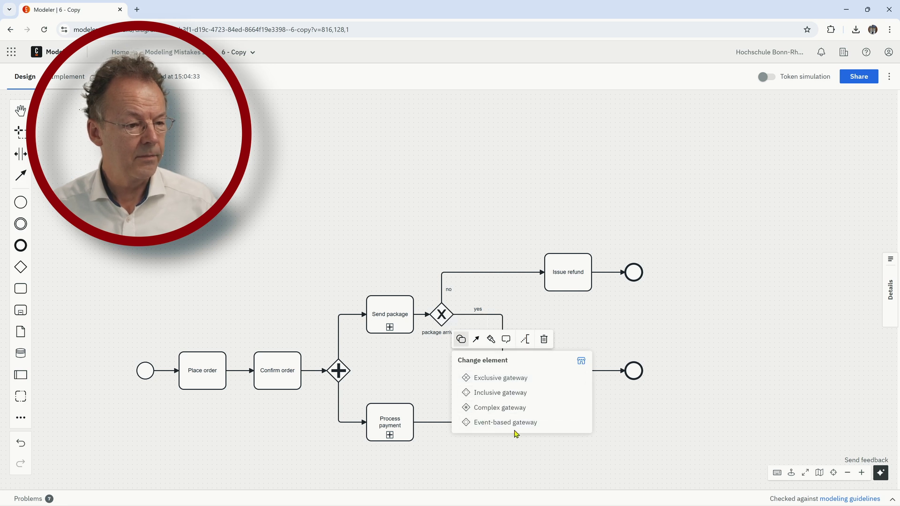
{"action": "left_click", "coordinate": [520, 398]}
{"action": "left_click", "coordinate": [680, 405]}
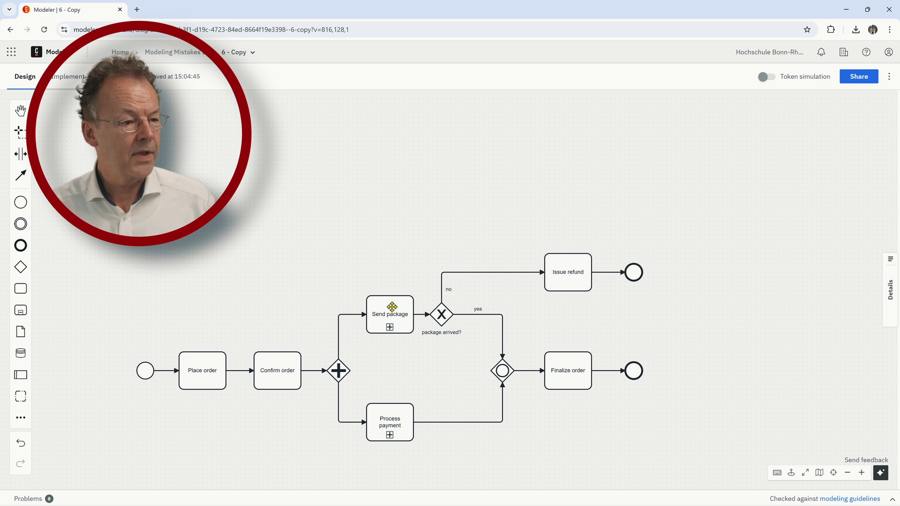
Turn token simulation on, route package arrived? to no, start an instance and resume Send package to finish after Issue refund
{"action": "left_click", "coordinate": [773, 78]}
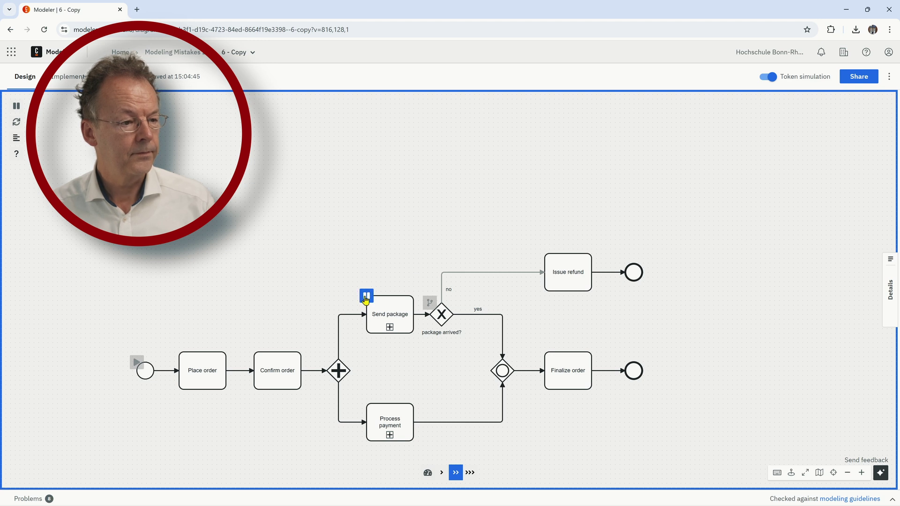
{"action": "left_click", "coordinate": [430, 305]}
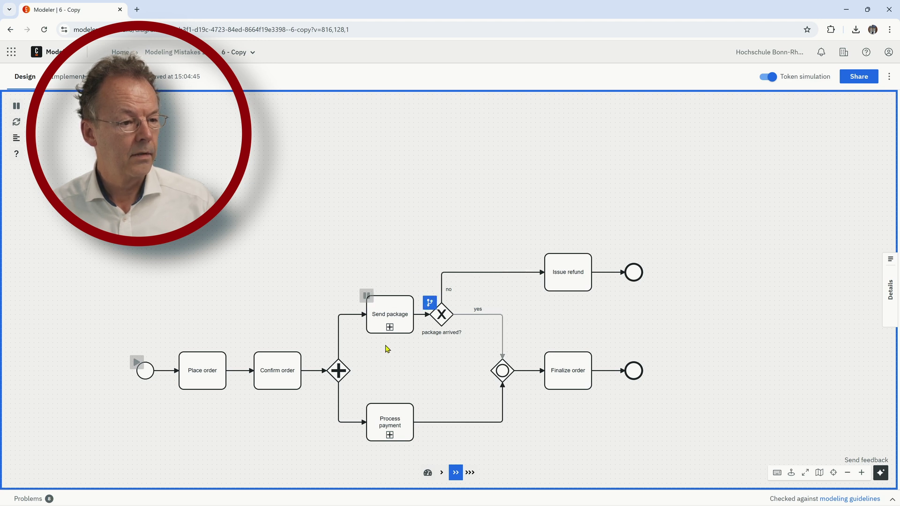
{"action": "left_click", "coordinate": [137, 363]}
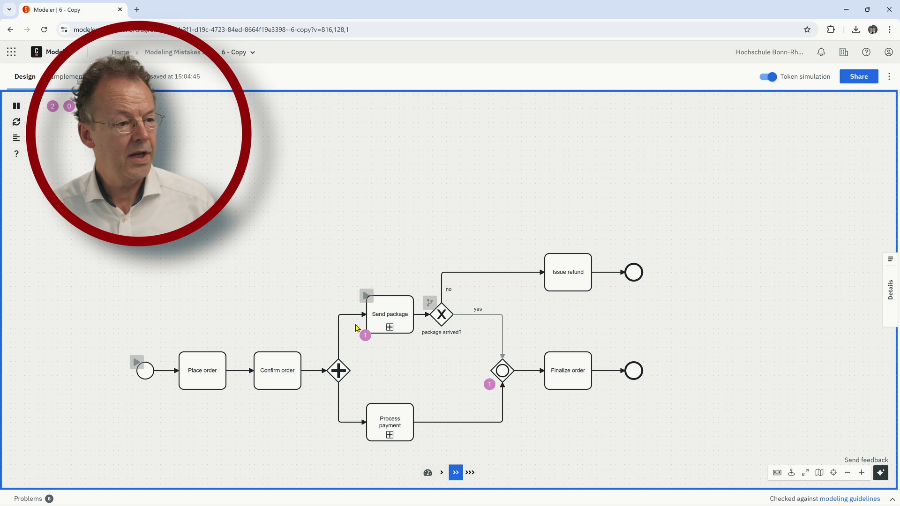
{"action": "left_click", "coordinate": [366, 297]}
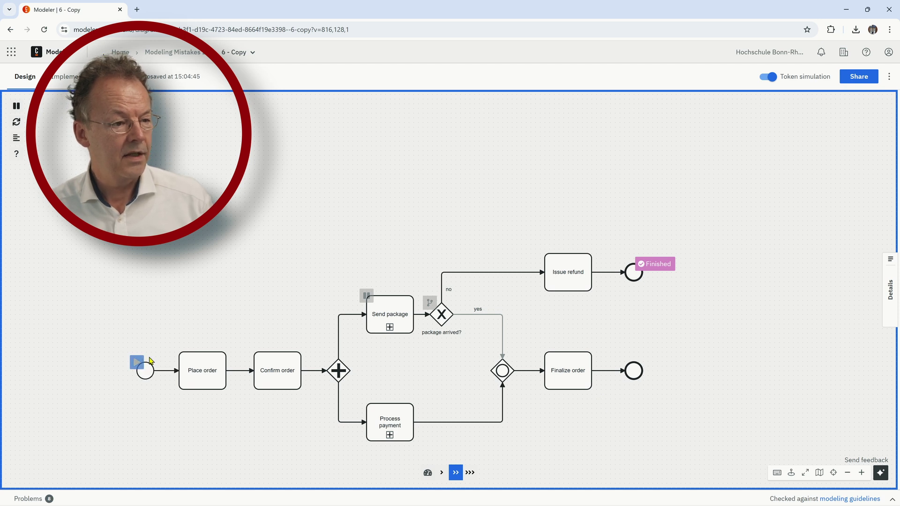
Route package arrived? to yes, start an instance and resume Send package so both branches merge and finish after Finalize order
{"action": "left_click", "coordinate": [430, 307]}
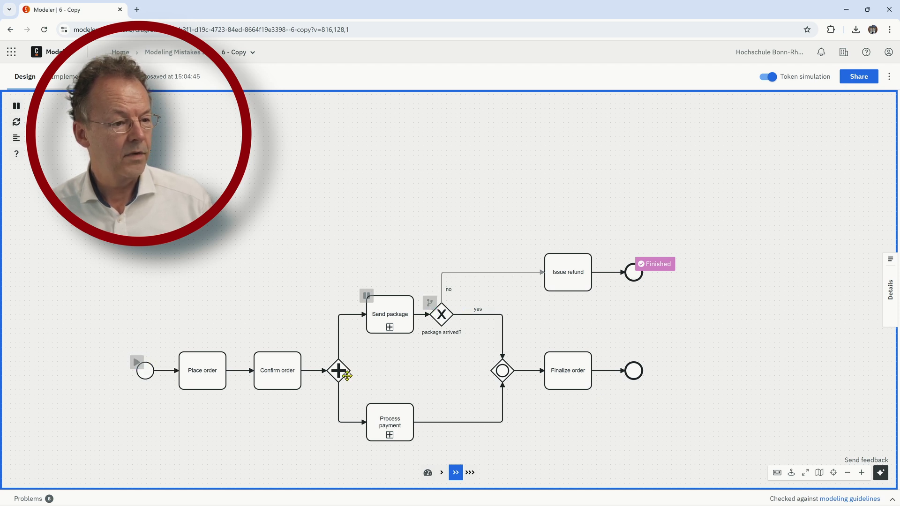
{"action": "left_click", "coordinate": [137, 362]}
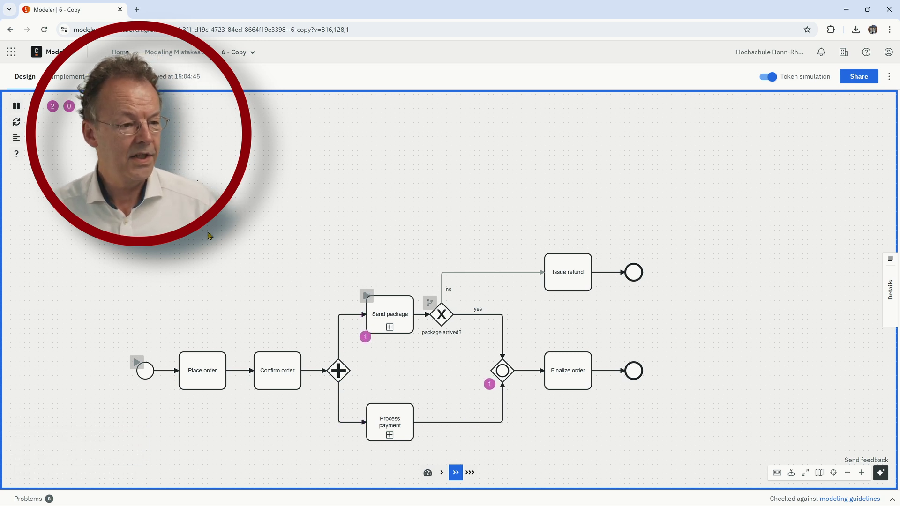
{"action": "left_click", "coordinate": [366, 296]}
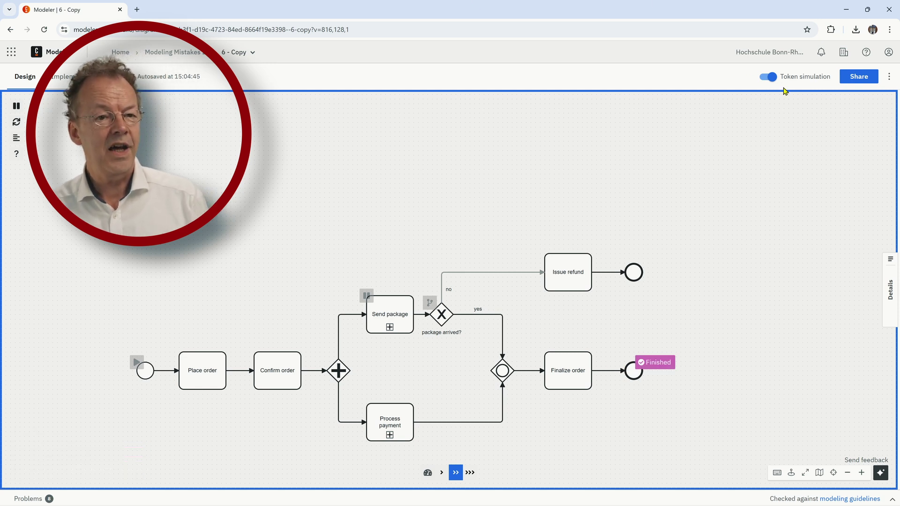
Switch token simulation off to return to modeling mode on the 6 - Copy diagram
{"action": "left_click", "coordinate": [767, 77]}
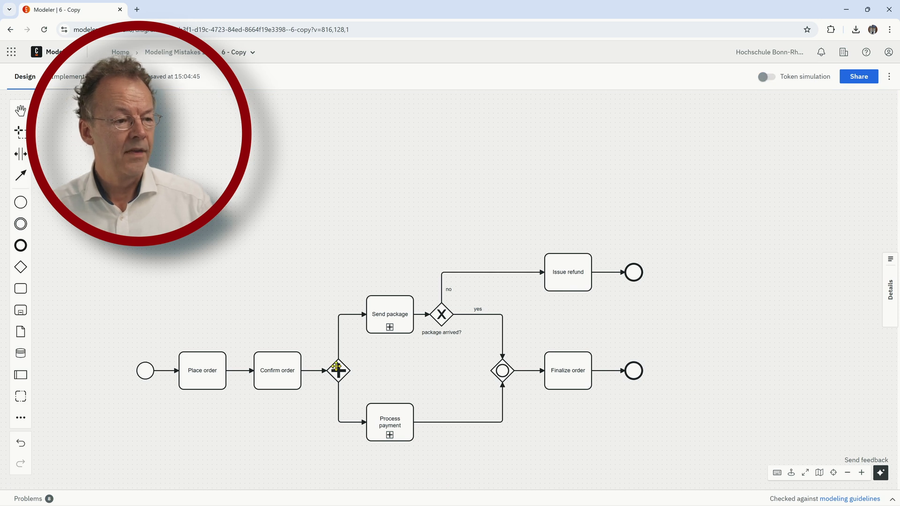